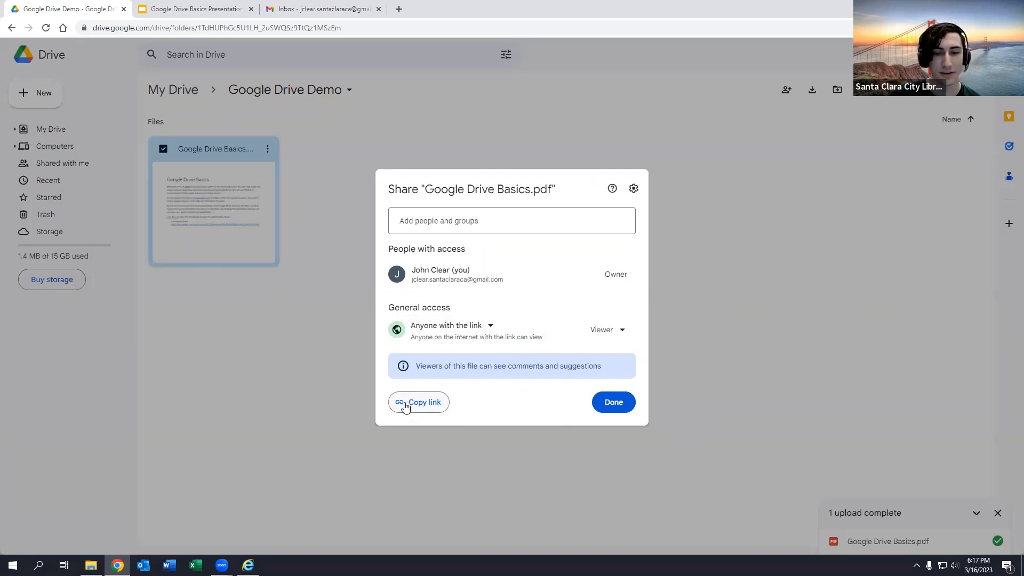
- Copy Google Drive Basics.pdf's sharing link and switch to the 'Link to my file in Google Drive' draft
click(406, 406)
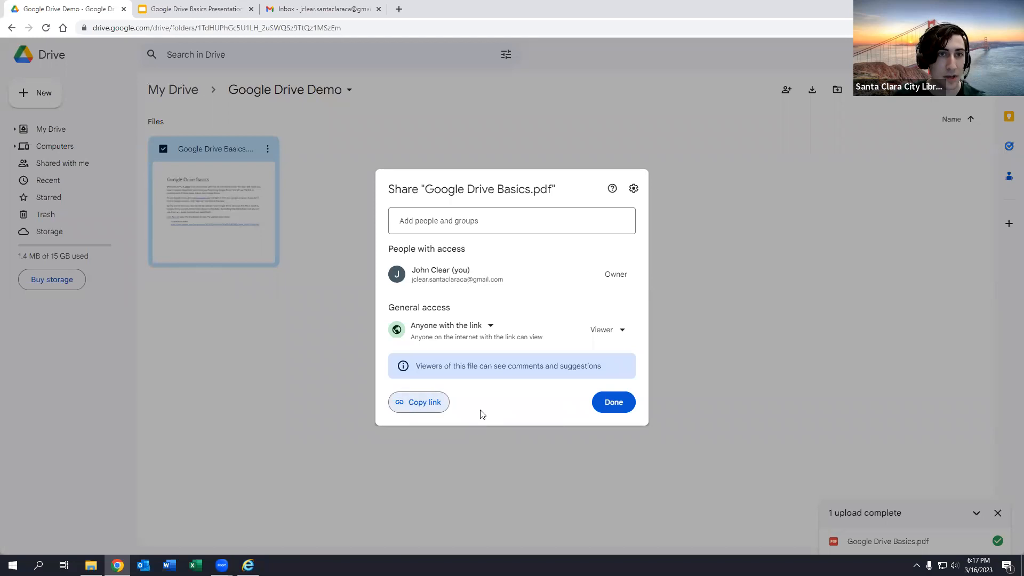
click(297, 4)
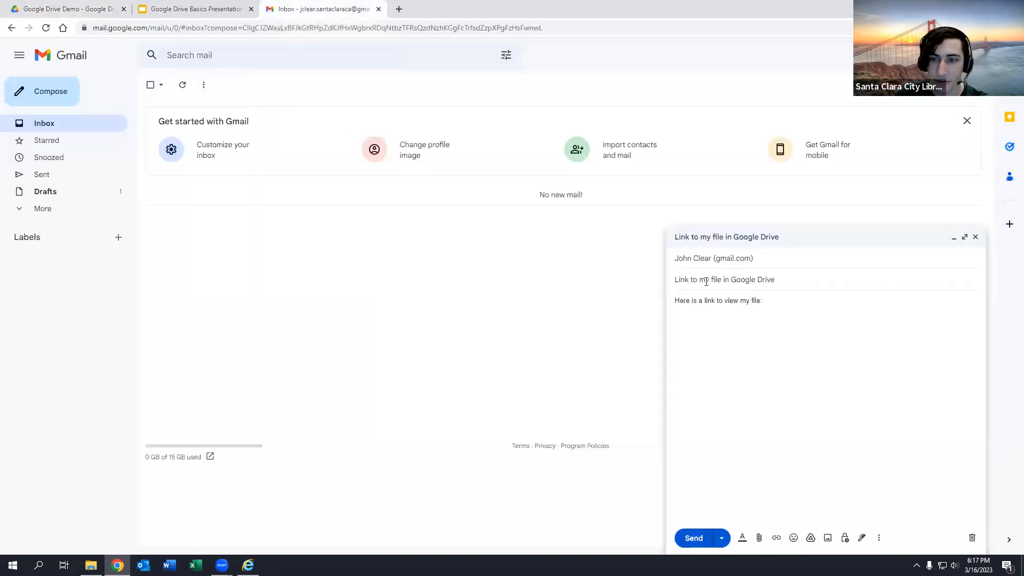
- Paste the Drive sharing link after 'Here is a link to view my file:' and send the email
drag(698, 281, 818, 297)
click(793, 305)
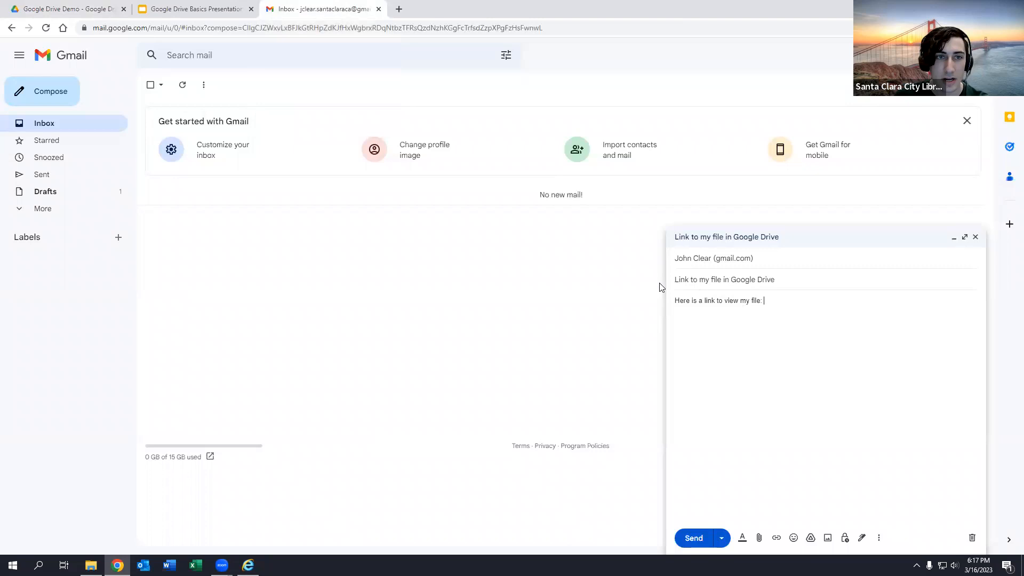
right_click(774, 301)
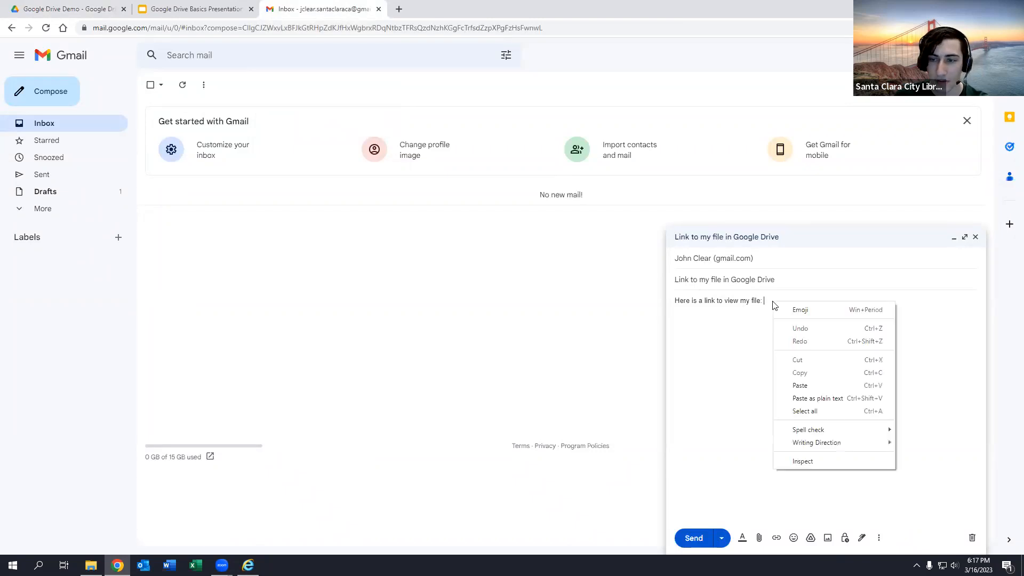
click(809, 385)
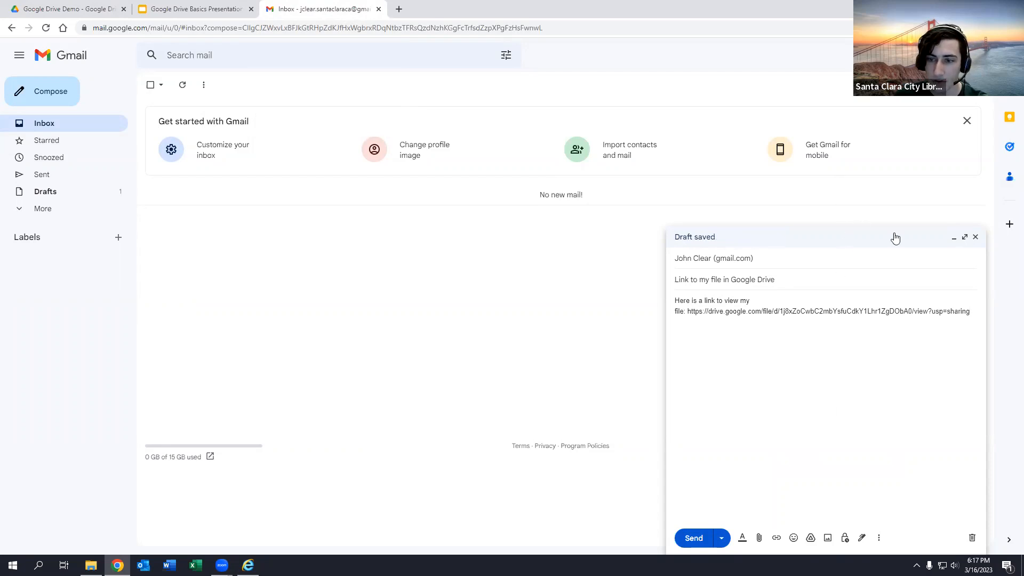
click(964, 237)
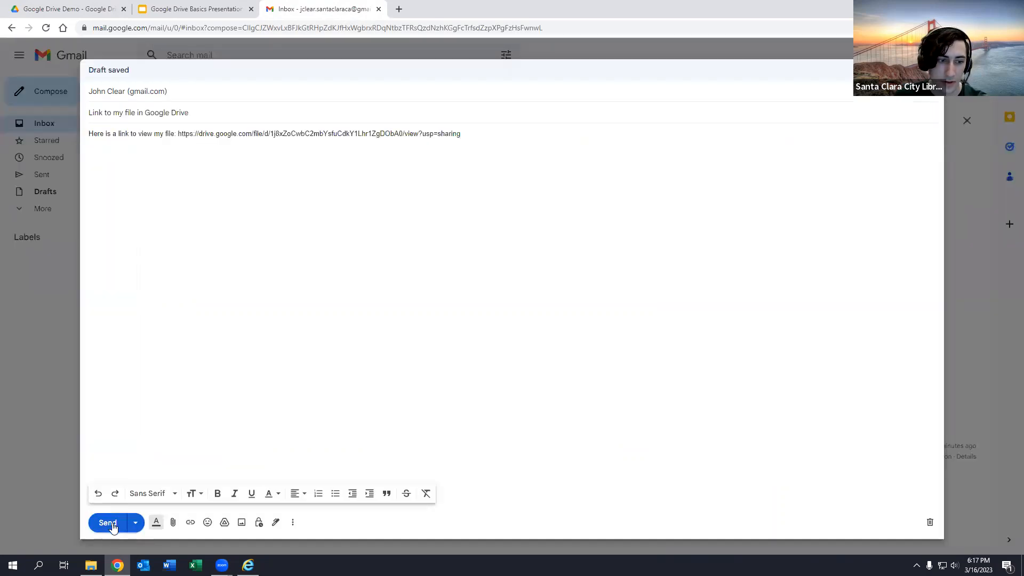
click(110, 523)
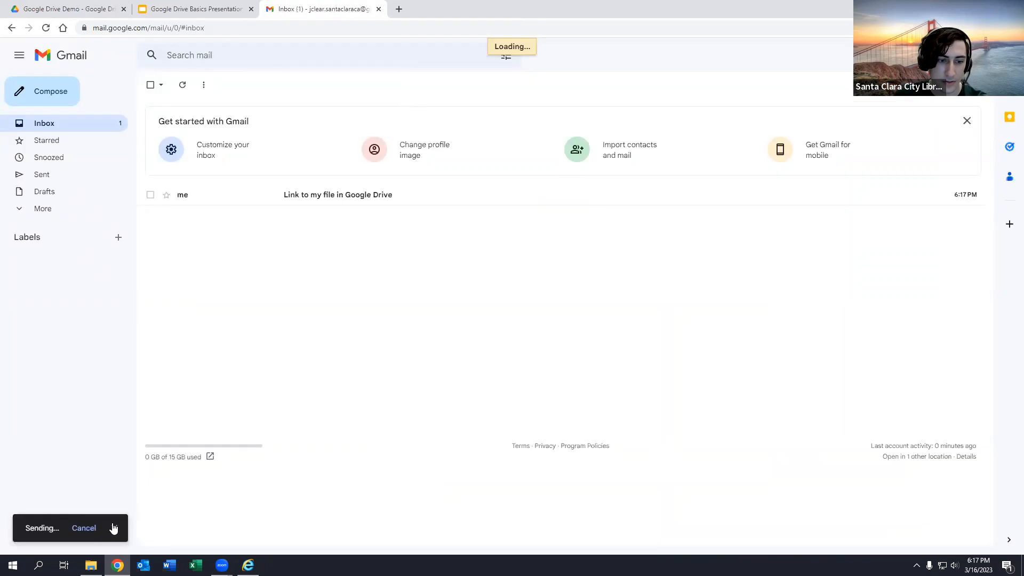
- Open the received email and follow its Drive link to Google Drive Basics.pdf
click(354, 207)
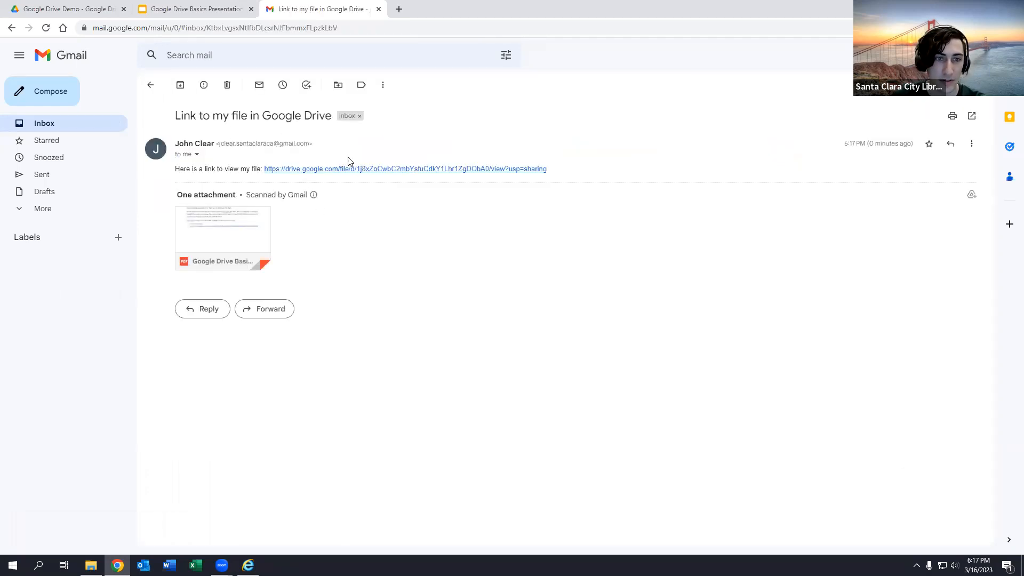
mouse_move(221, 221)
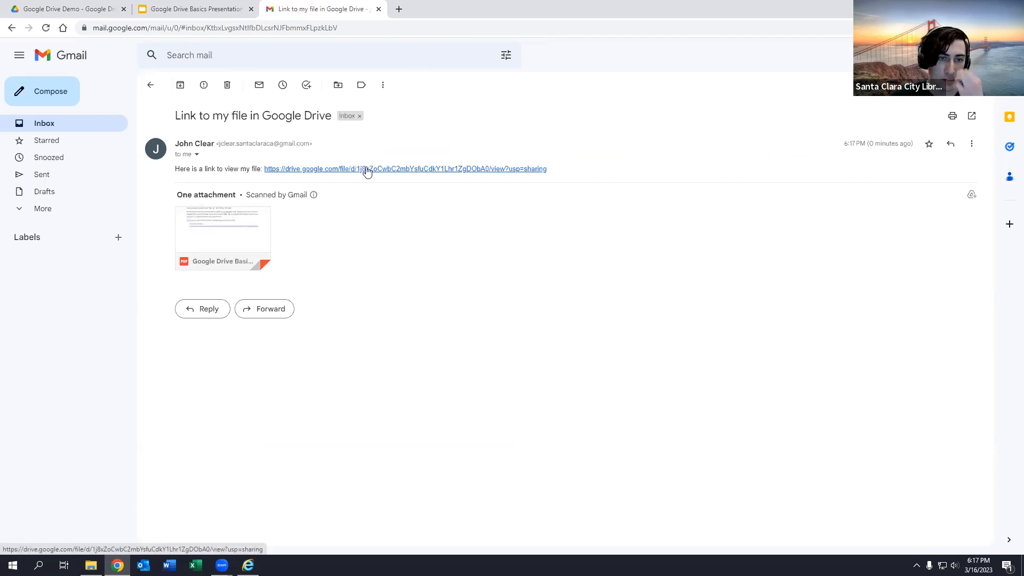
click(367, 169)
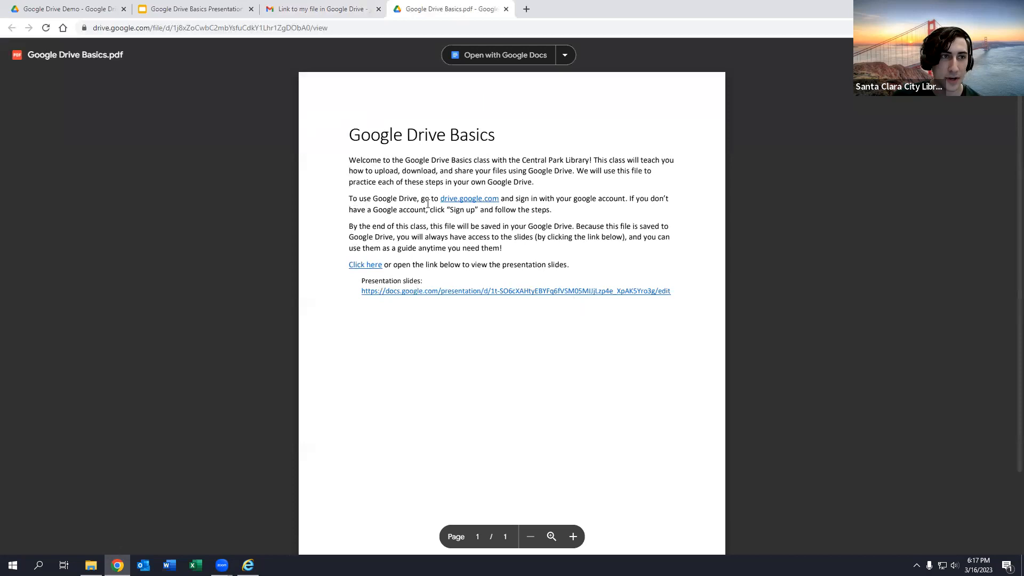
- Close the leftover Drive sharing settings, compare the PDF preview with the email, then close the preview tab
click(64, 9)
click(196, 177)
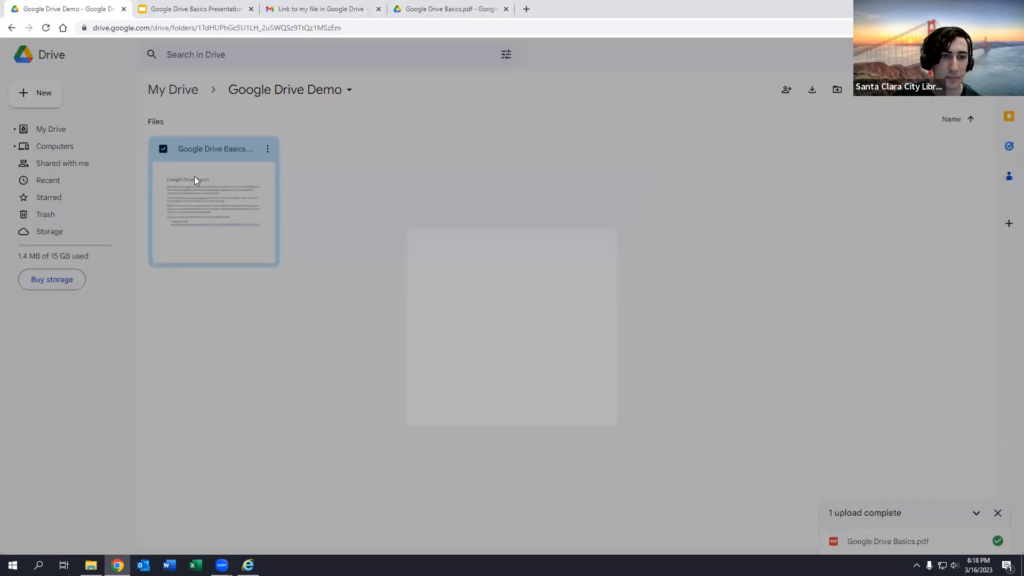
click(413, 8)
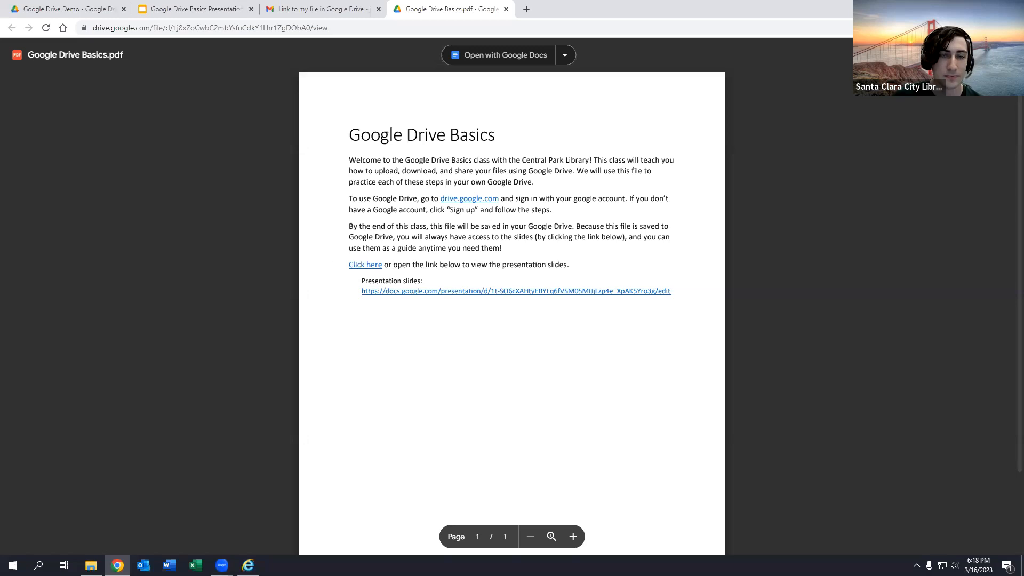
click(323, 9)
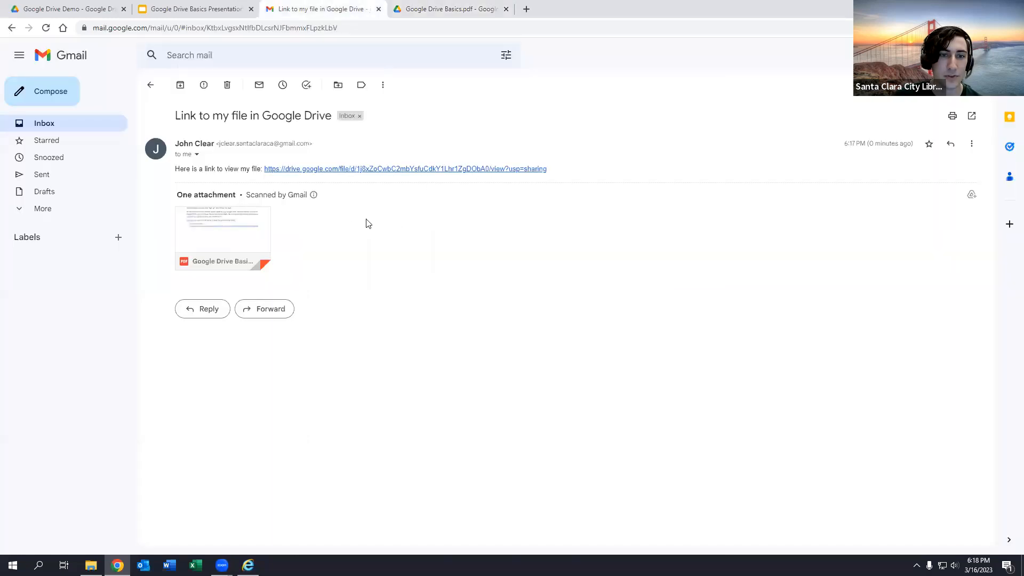
click(425, 6)
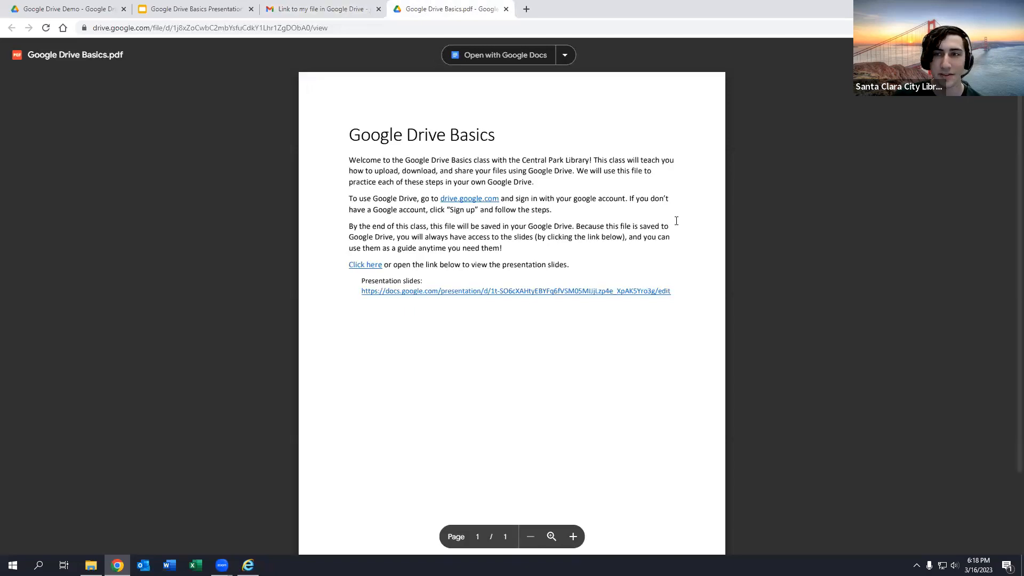
click(506, 10)
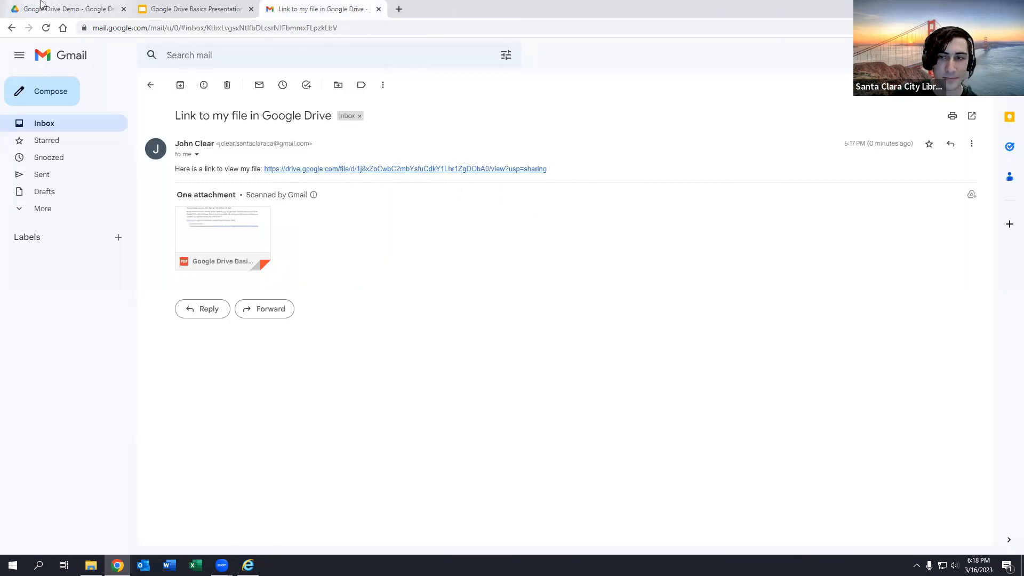
- Switch back to the Google Drive Demo folder that holds Google Drive Basics.pdf
click(41, 6)
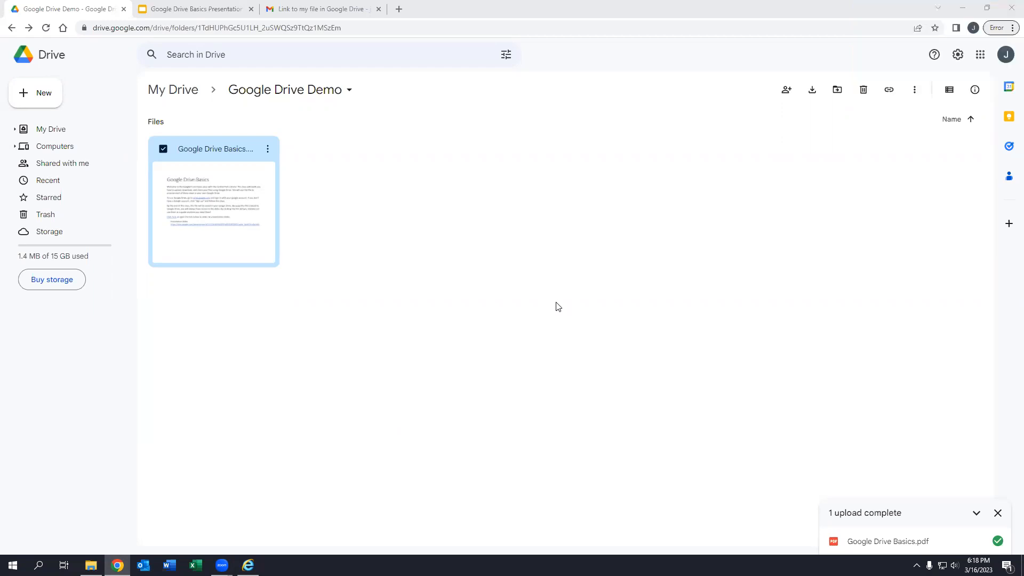
- Change Google Drive Basics.pdf's general link access from Viewer to Commenter
click(342, 203)
right_click(243, 156)
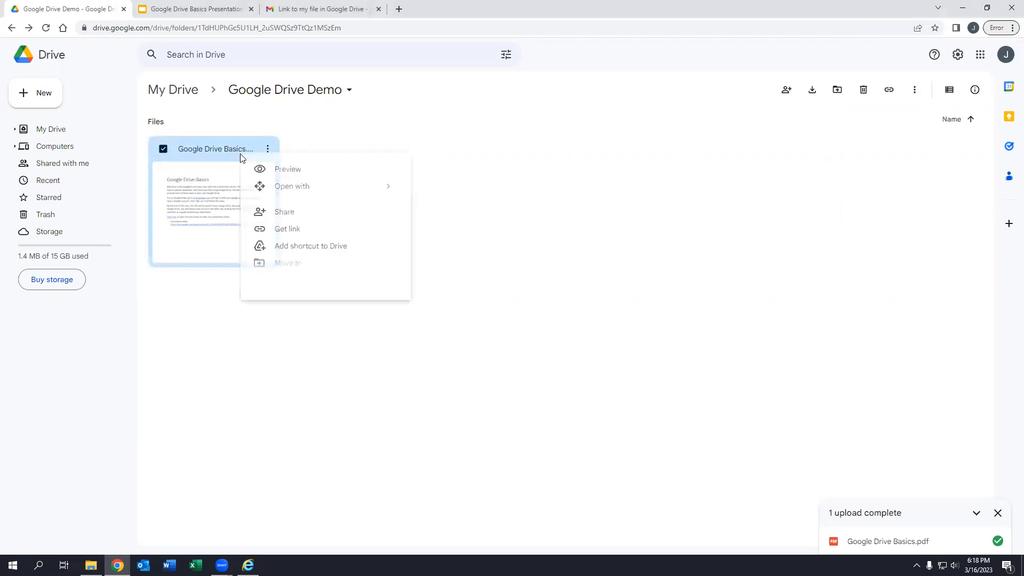
click(307, 216)
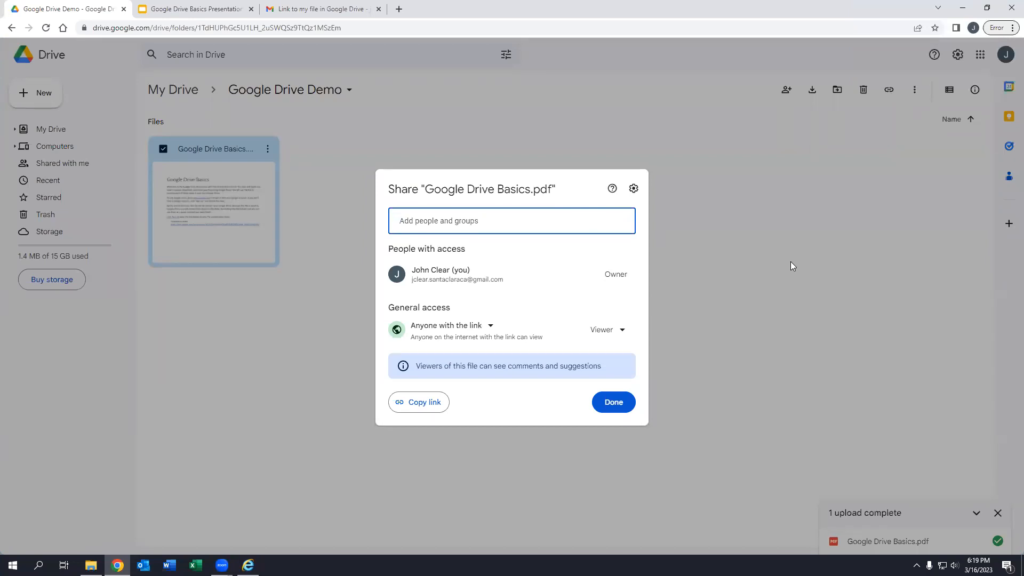
click(617, 333)
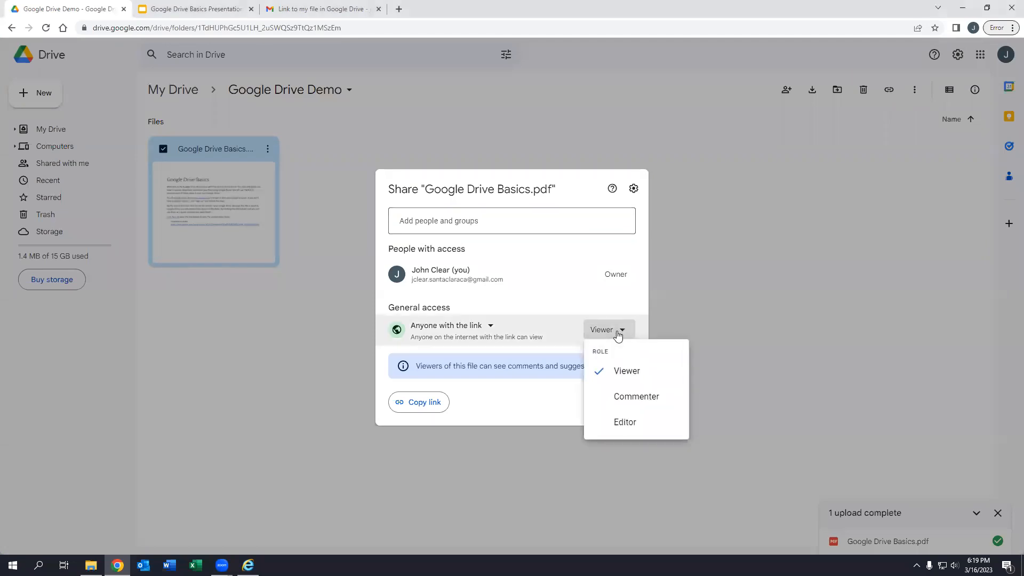
click(617, 334)
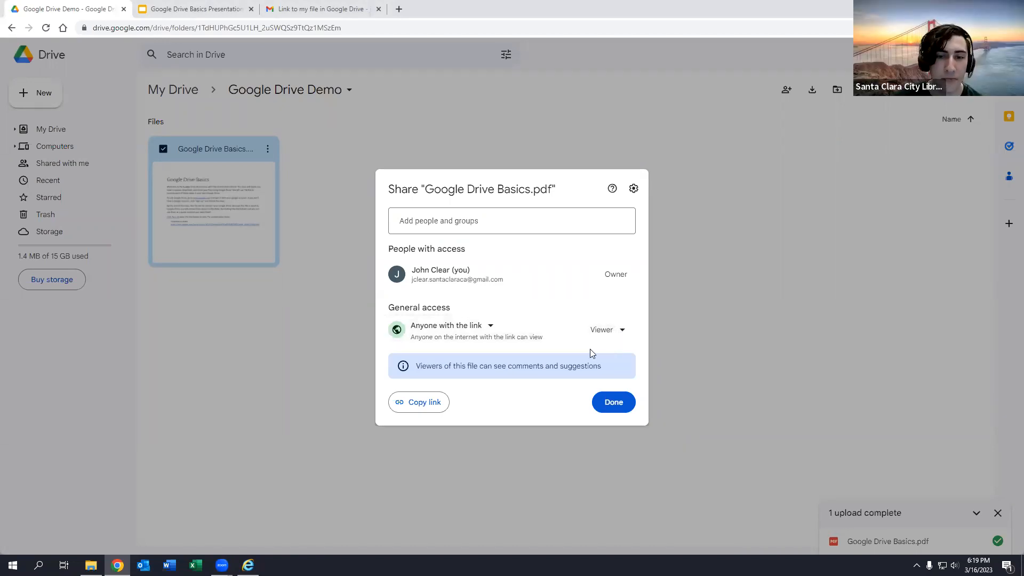
click(608, 330)
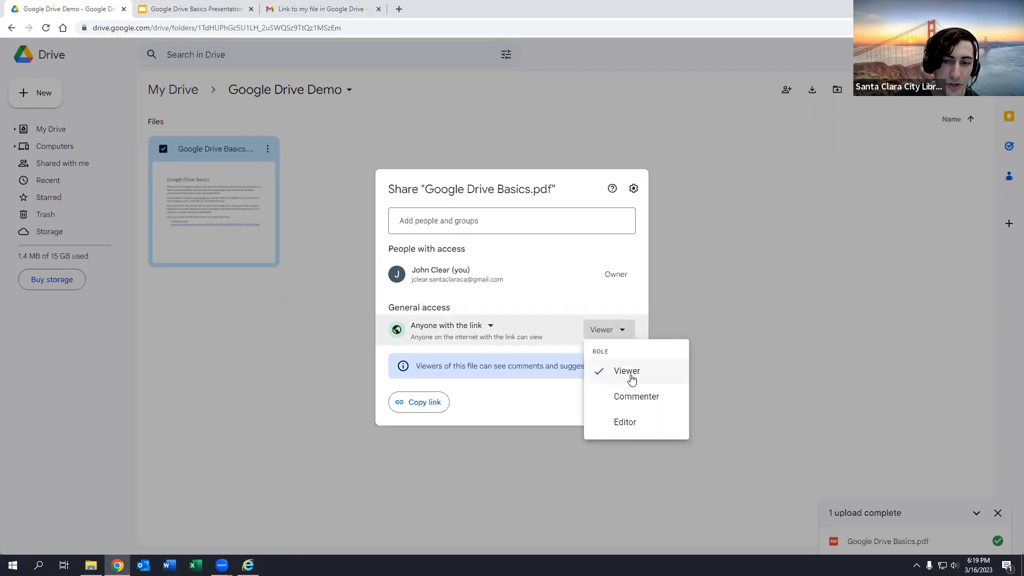
click(573, 311)
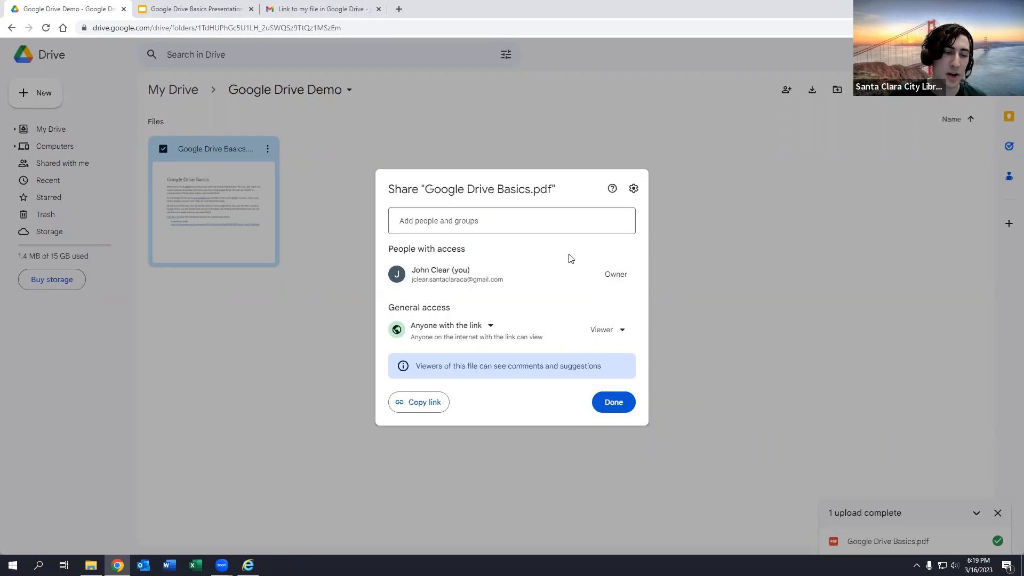
click(623, 331)
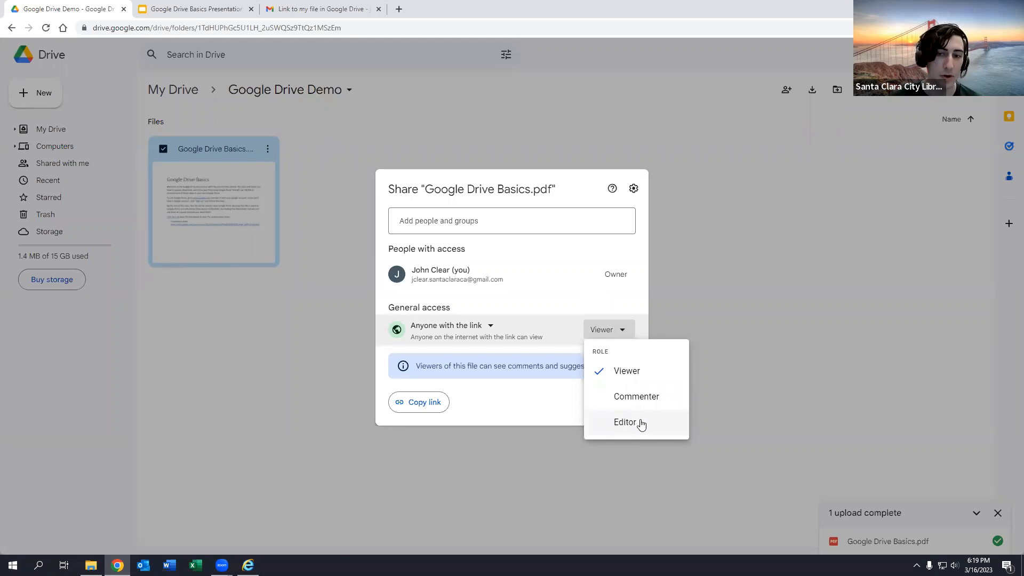
click(669, 397)
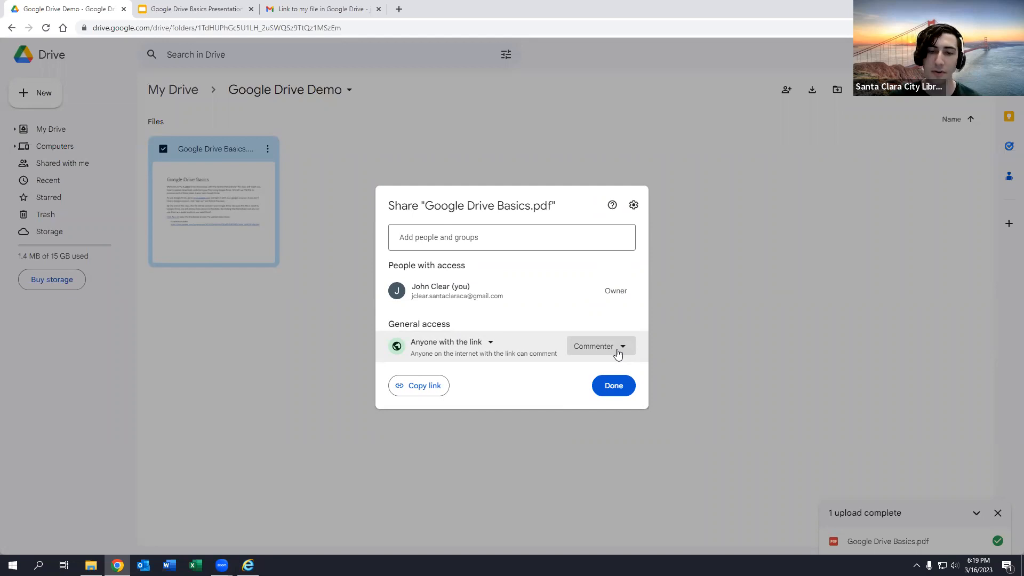
- Set the link access back to Viewer, adding no people, and finish with Done
click(617, 354)
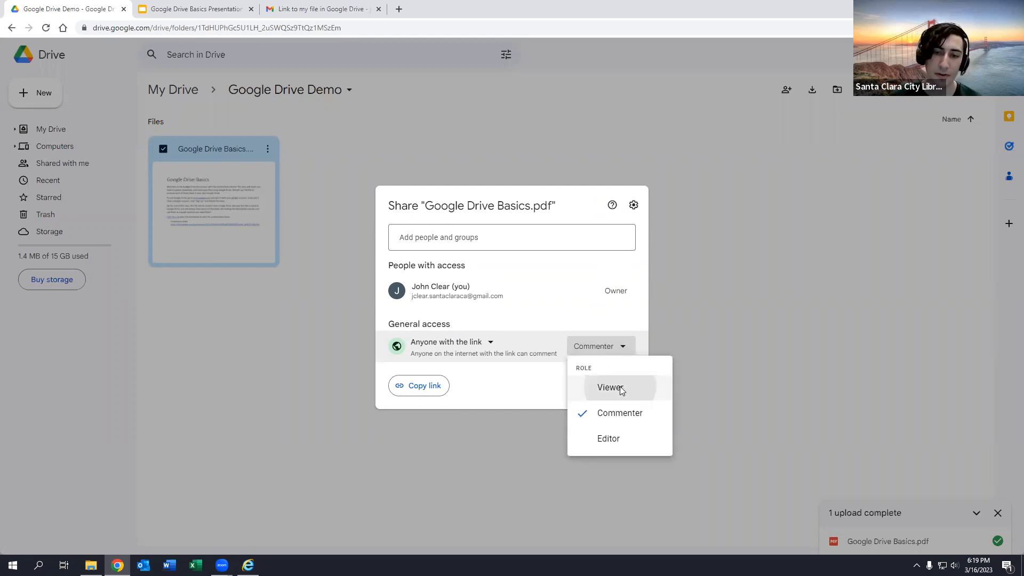
click(619, 389)
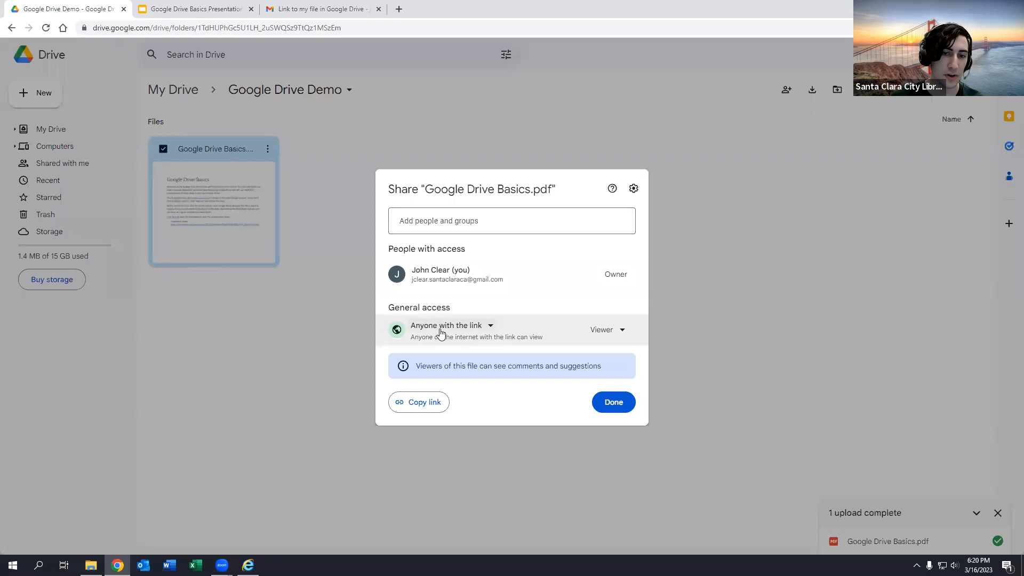
click(490, 223)
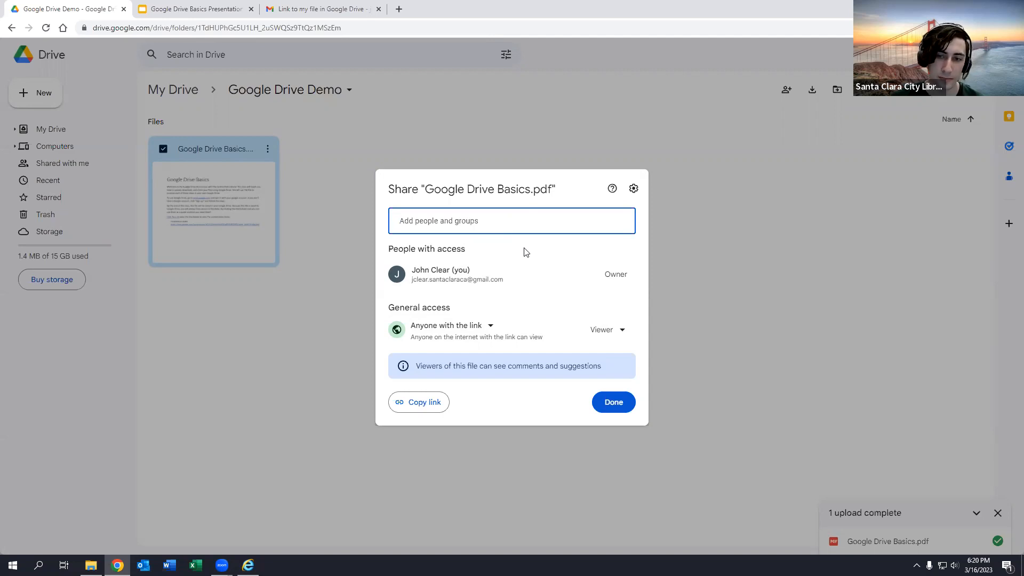
click(546, 394)
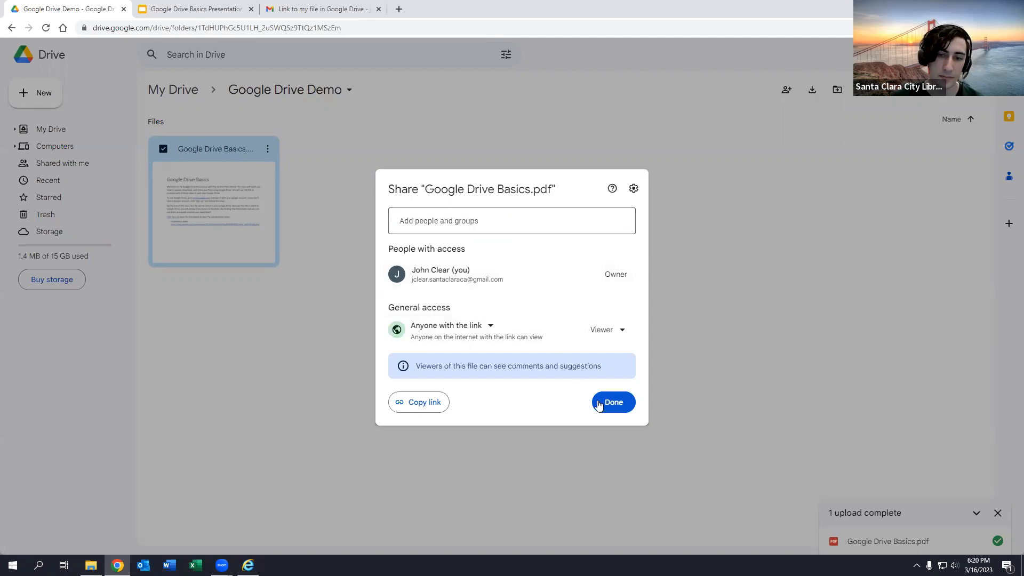
click(629, 404)
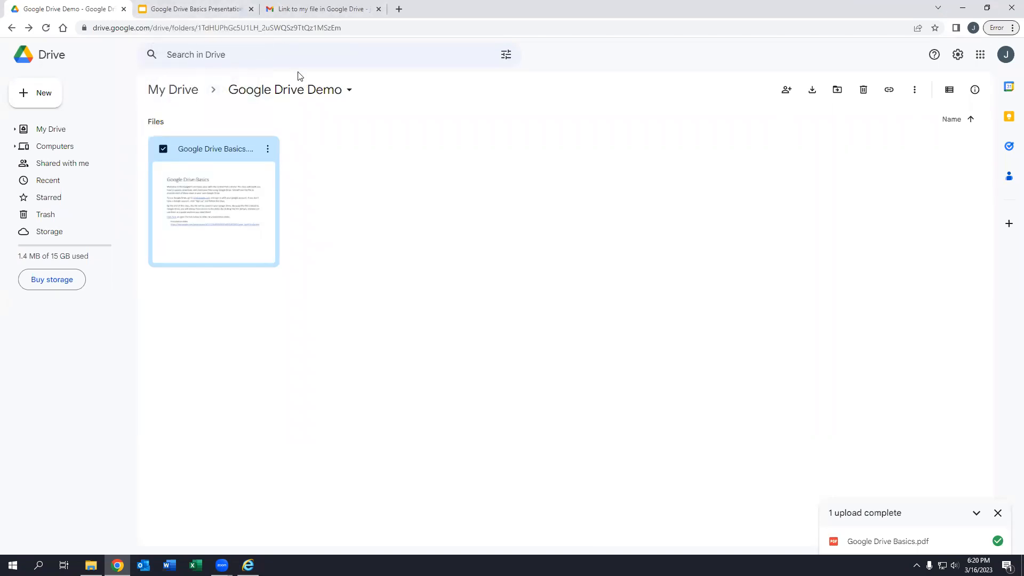
- Create a blank Google Slides presentation (Untitled presentation) from the New menu in Google Drive Demo
click(353, 159)
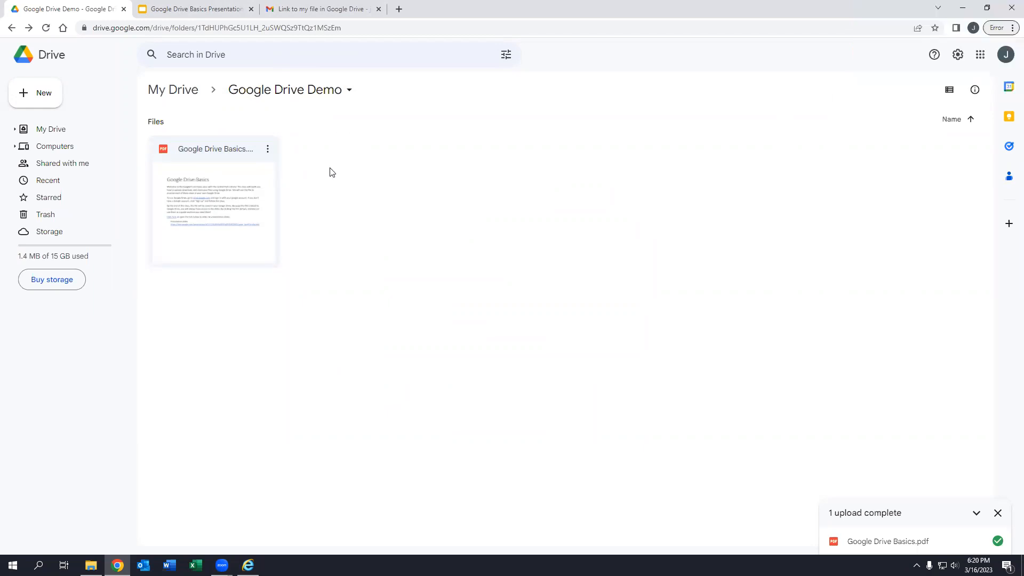
click(51, 102)
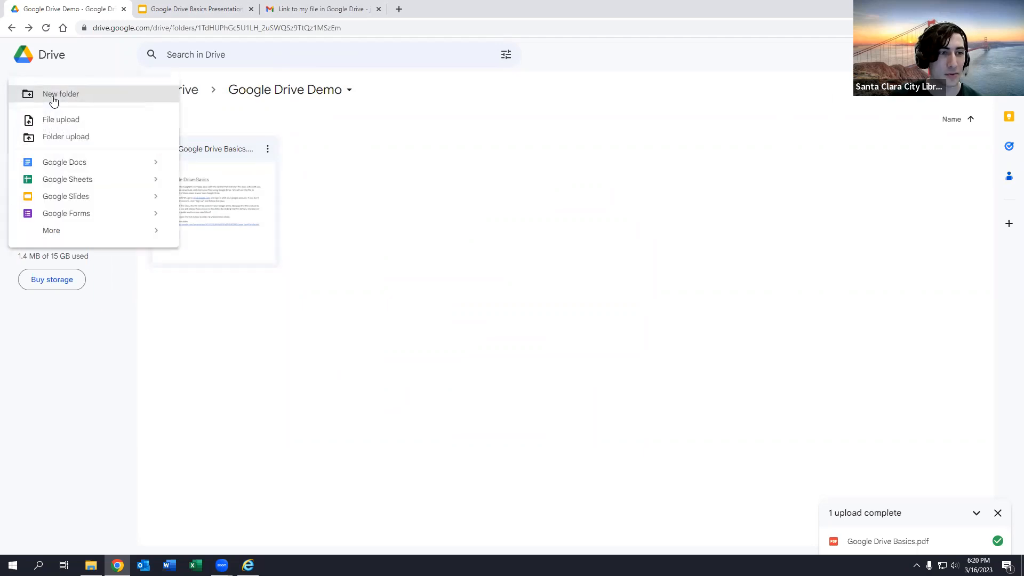
click(331, 157)
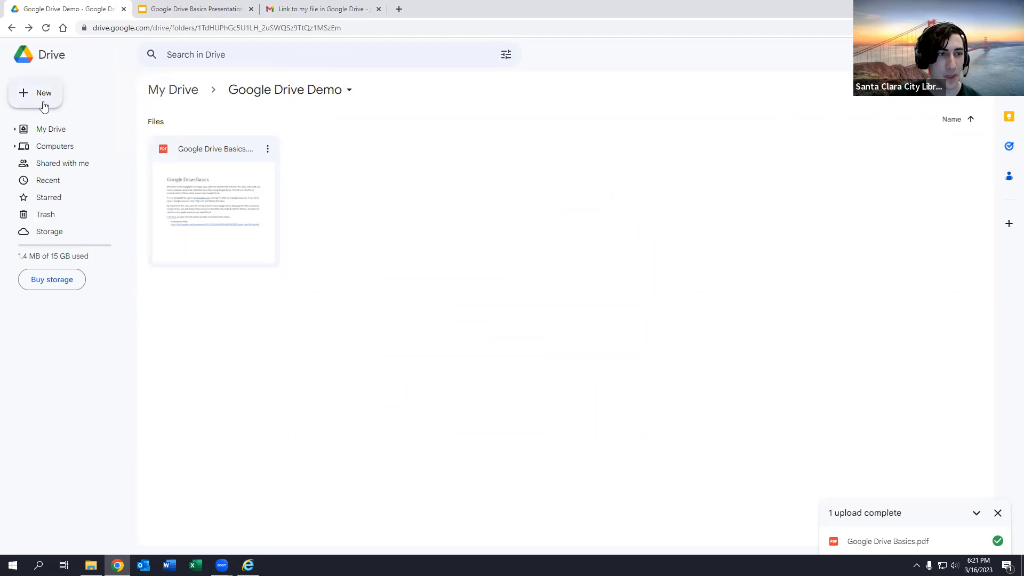
click(44, 106)
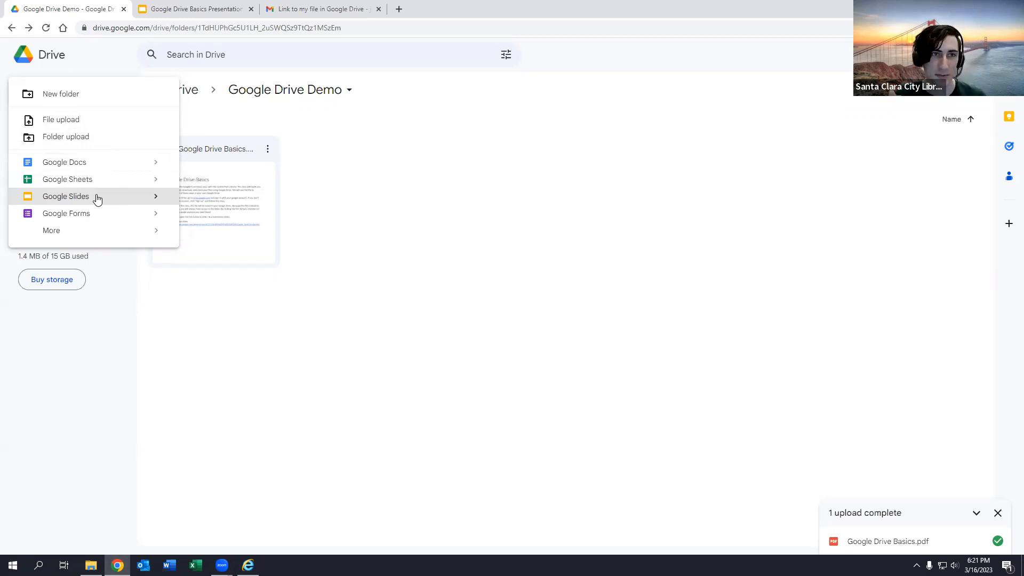
click(184, 8)
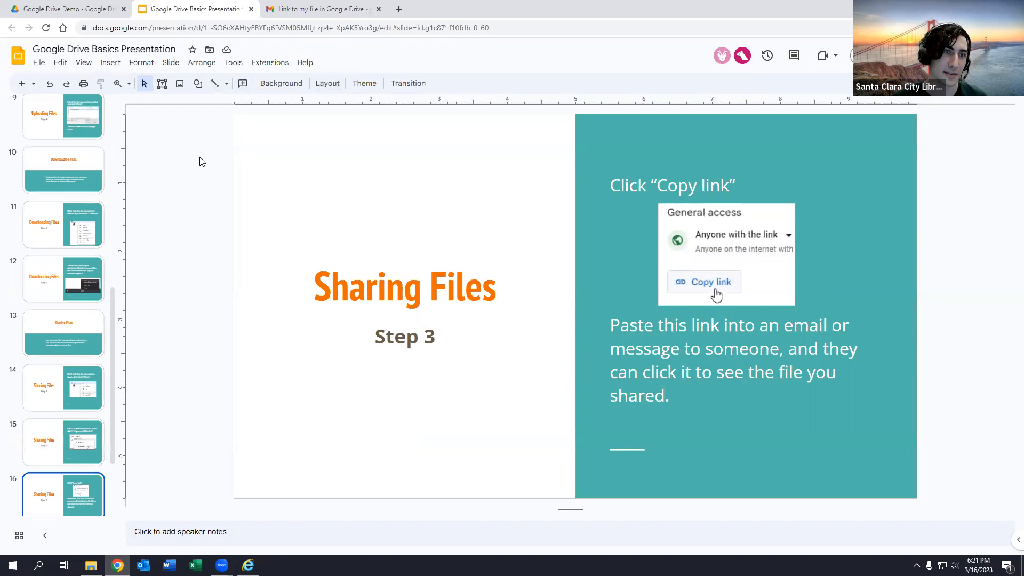
click(100, 7)
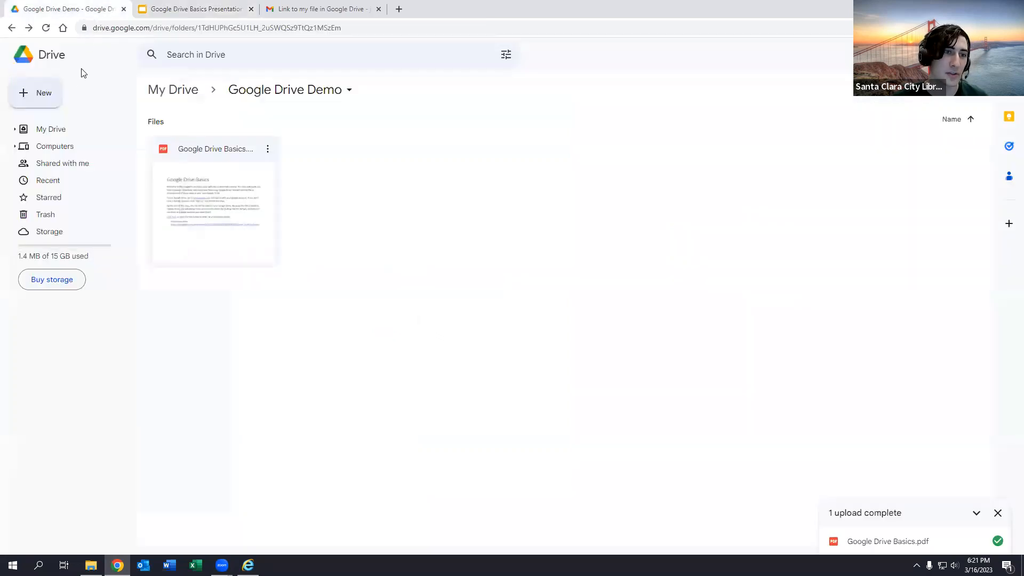
click(33, 96)
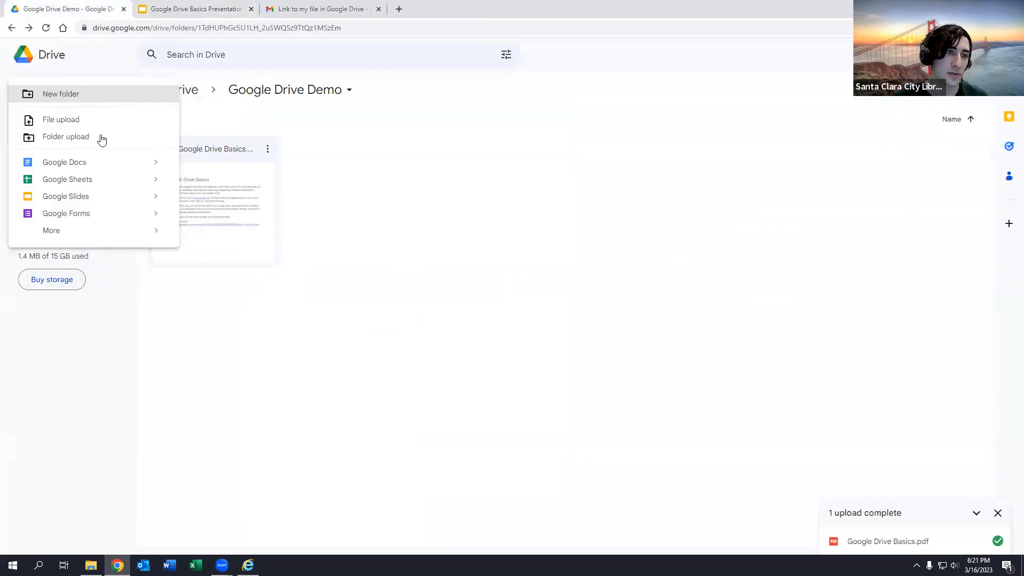
click(103, 199)
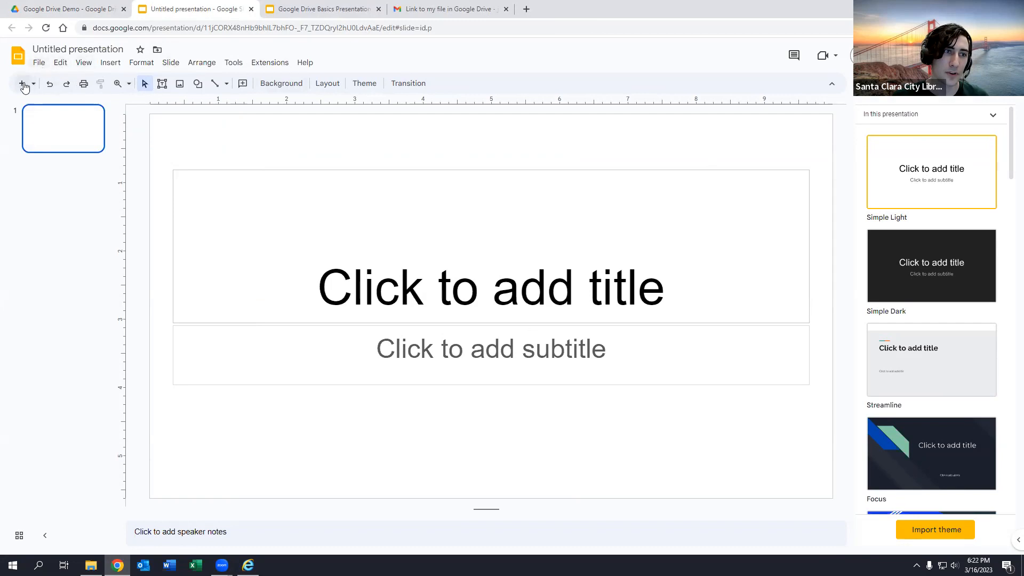
- Title the presentation 'My New Presentation' and return to the Google Drive Demo folder
click(73, 45)
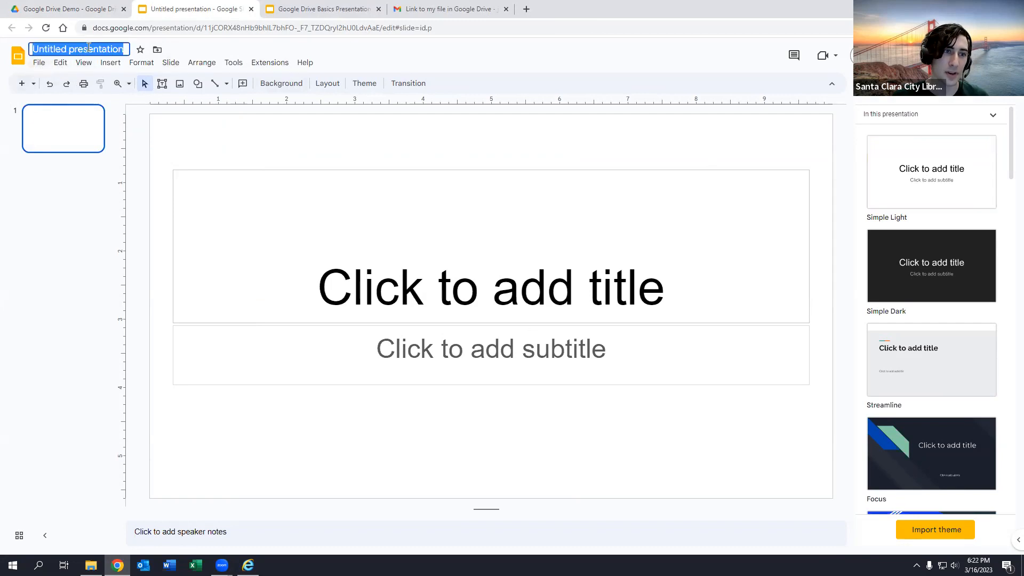
text(My)
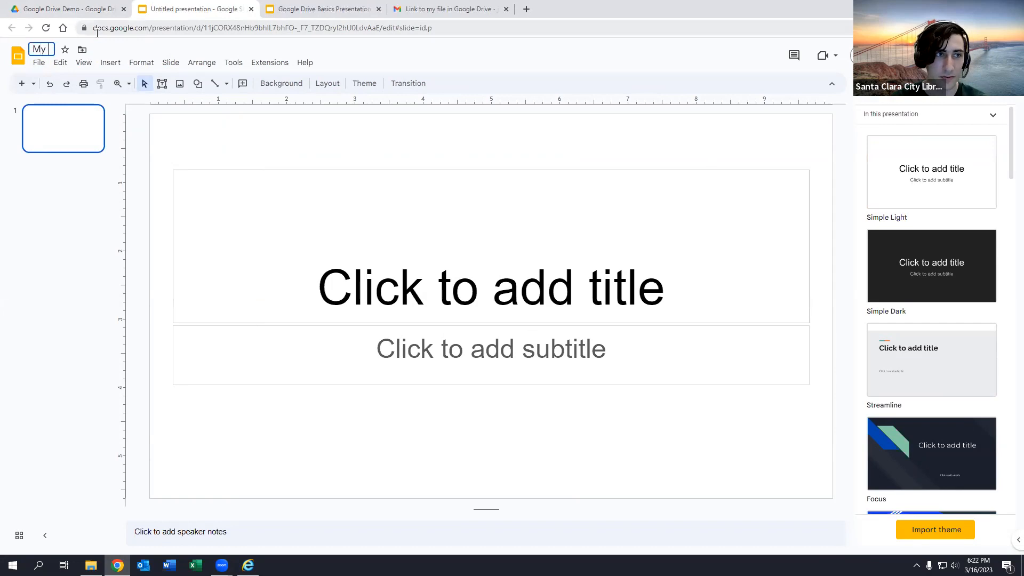
text( New Presentation)
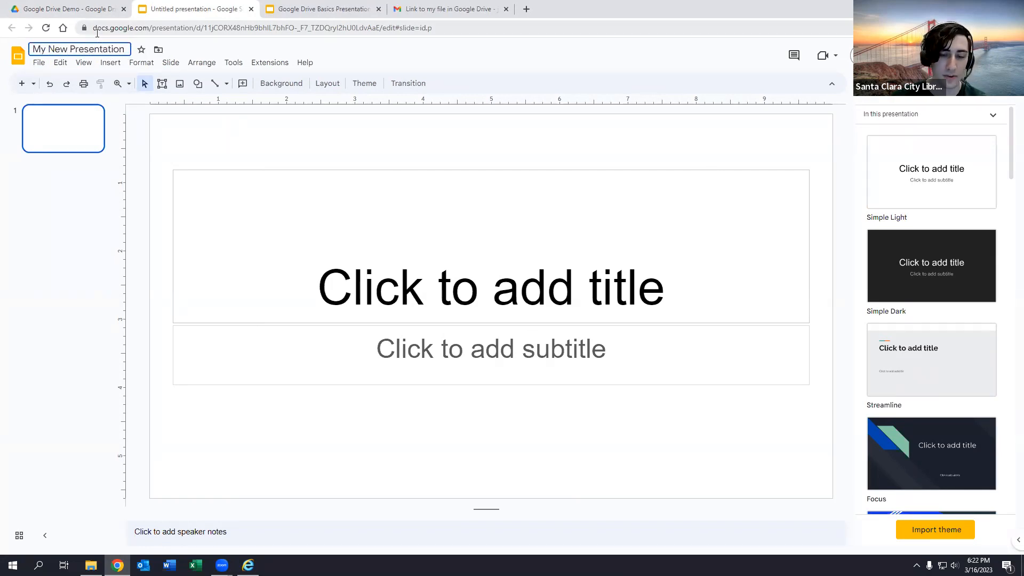
key(Return)
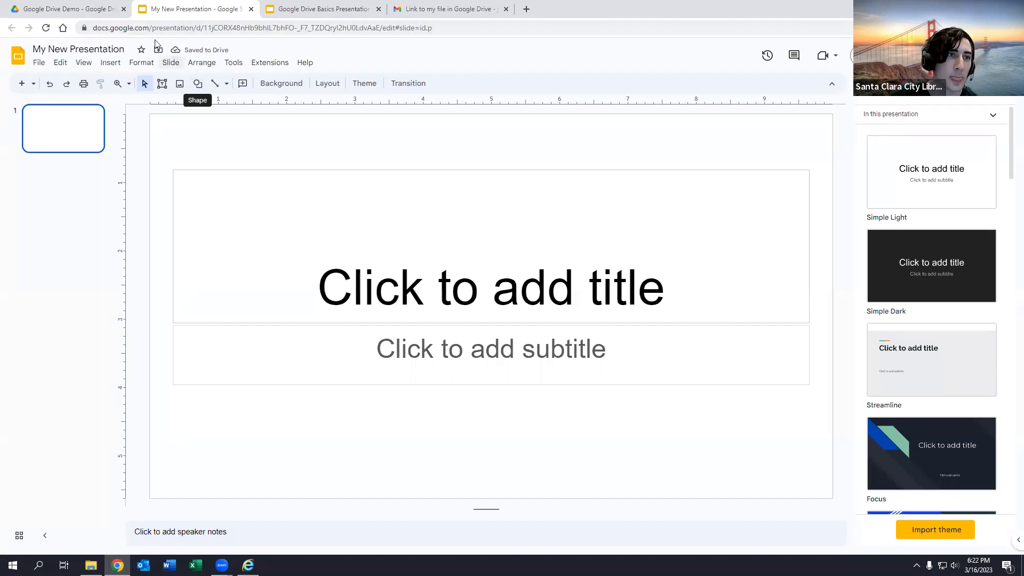
click(68, 7)
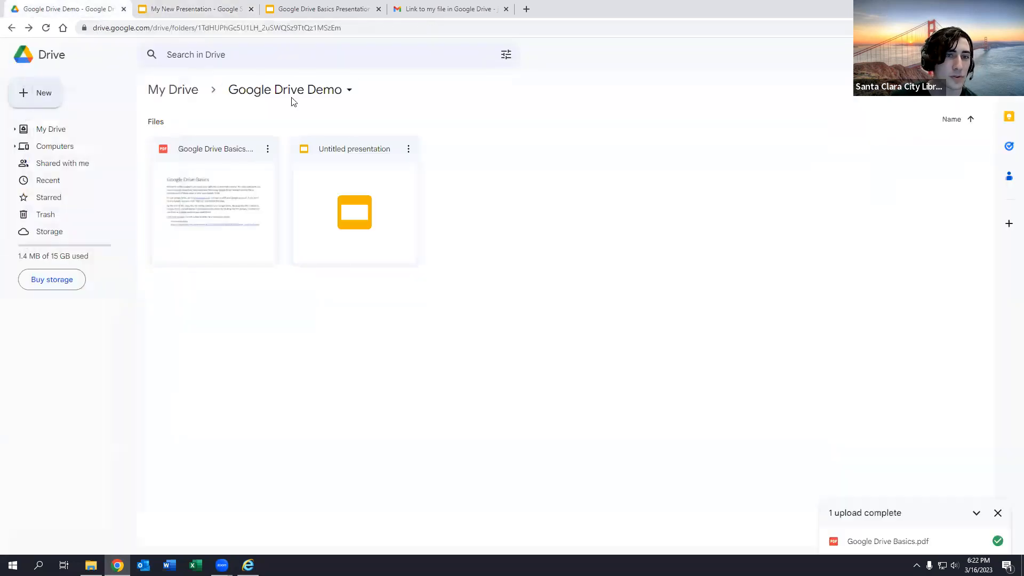
- Select My New Presentation in the folder and bring up the New menu
click(352, 217)
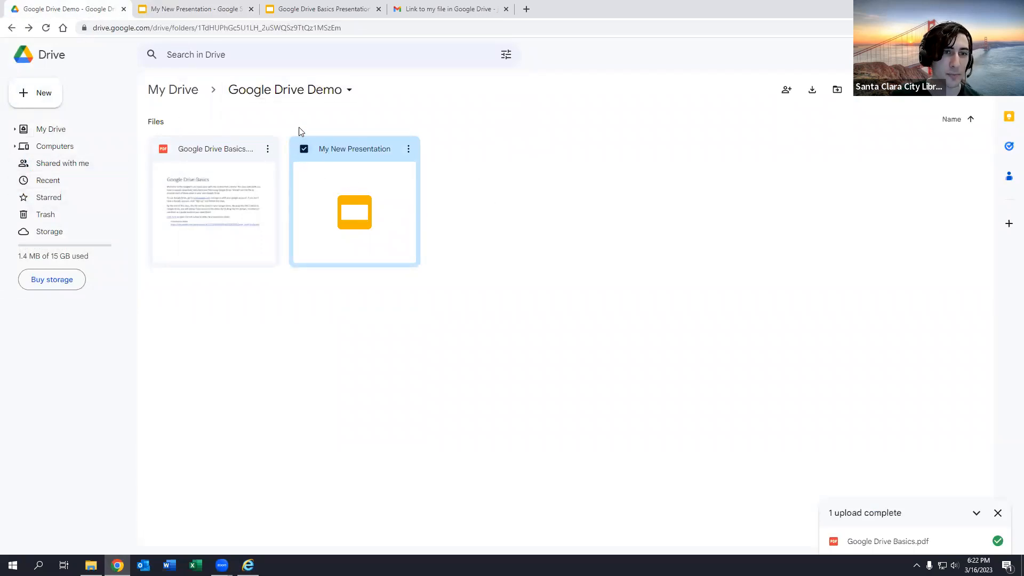
click(40, 95)
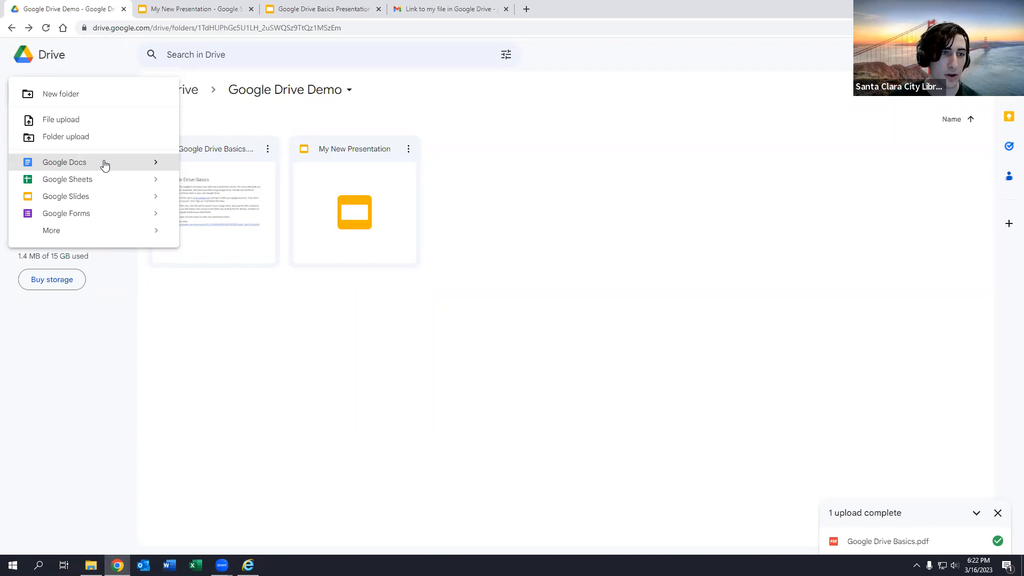
- Create a blank Google Docs document and title it 'My New Document'
click(104, 163)
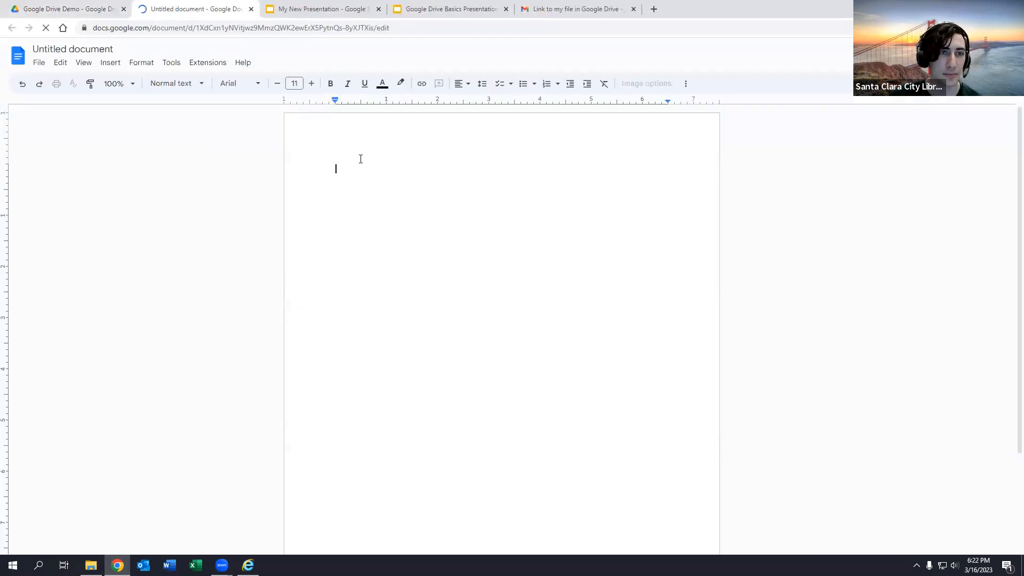
click(79, 46)
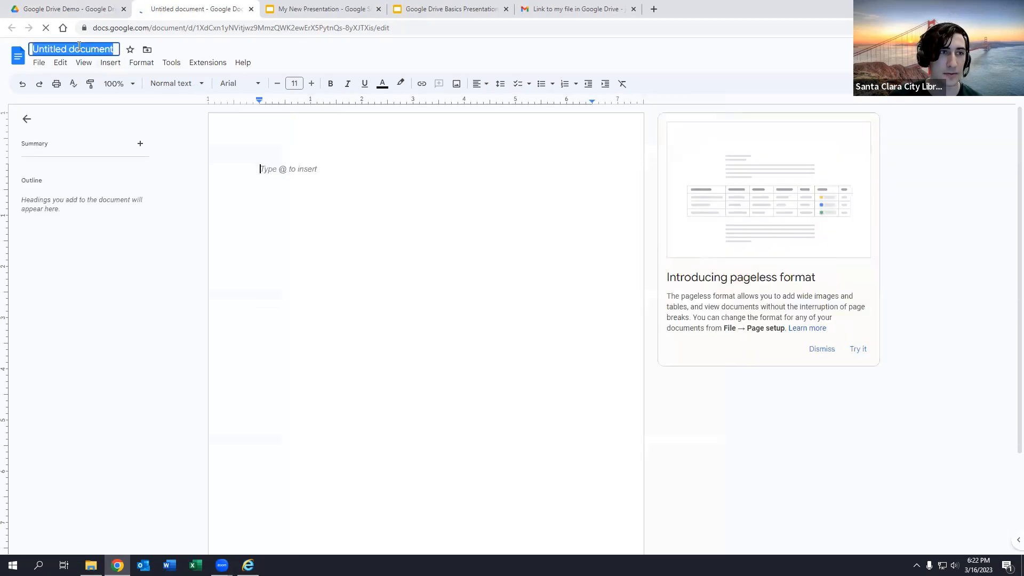
text(My N)
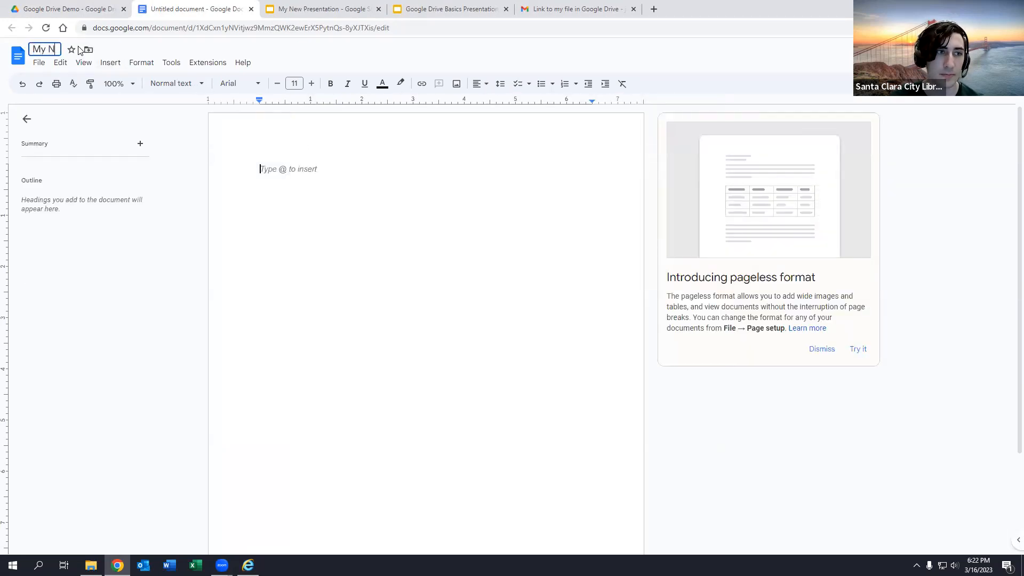
text(ew Document)
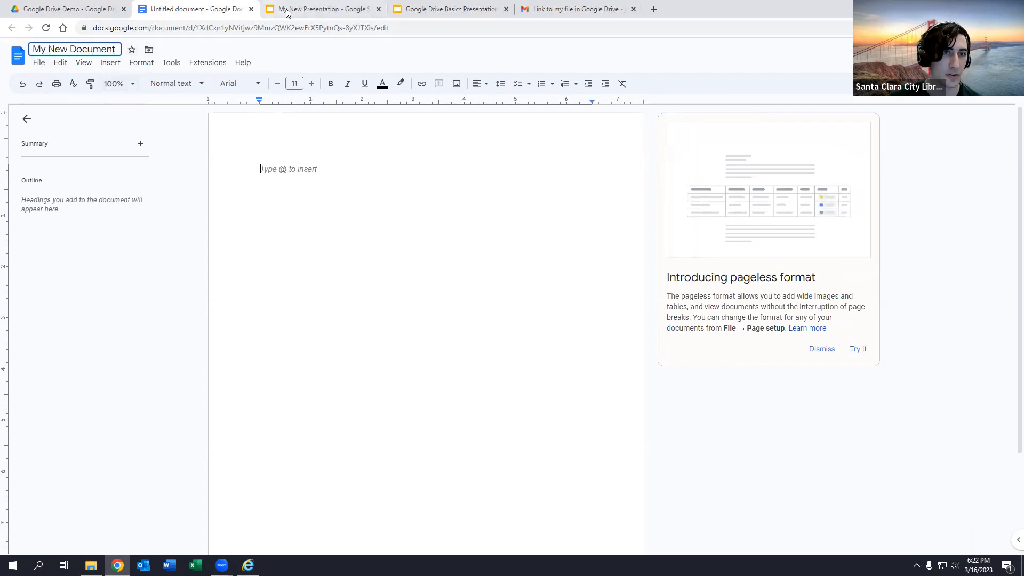
- Dismiss the 'Introducing pageless format' card and return to the Google Drive Demo folder
click(327, 6)
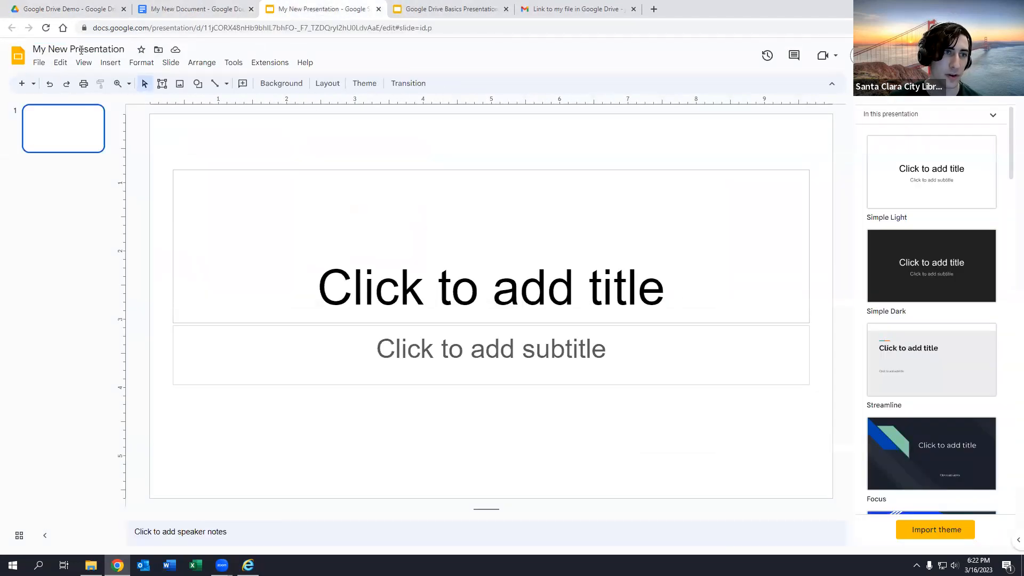
click(169, 8)
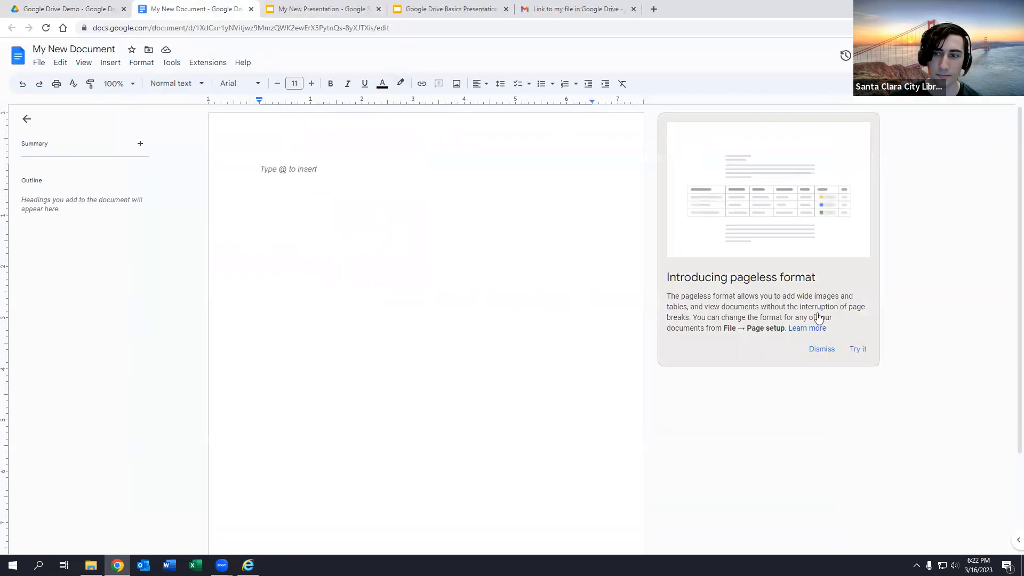
click(821, 348)
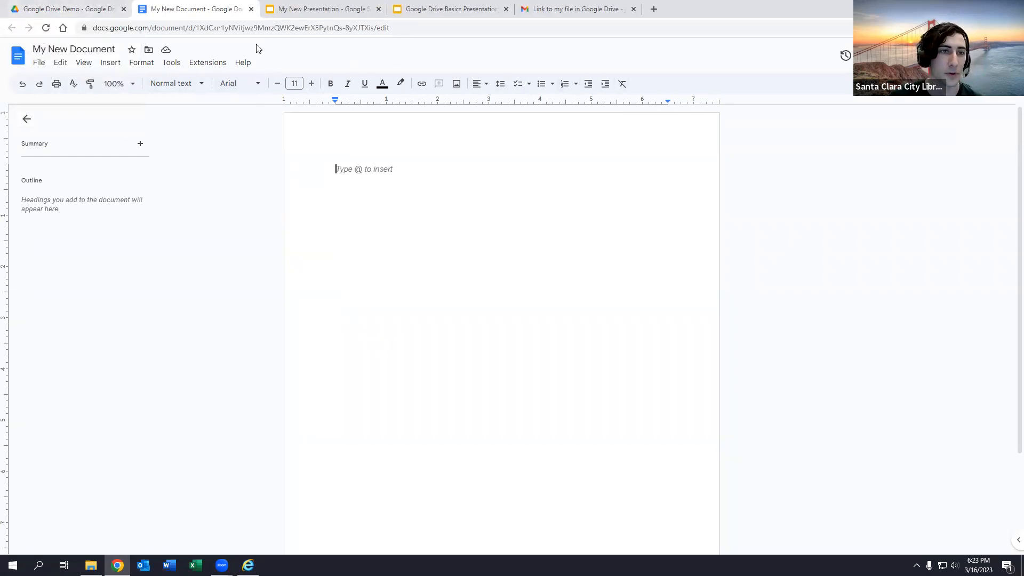
click(88, 7)
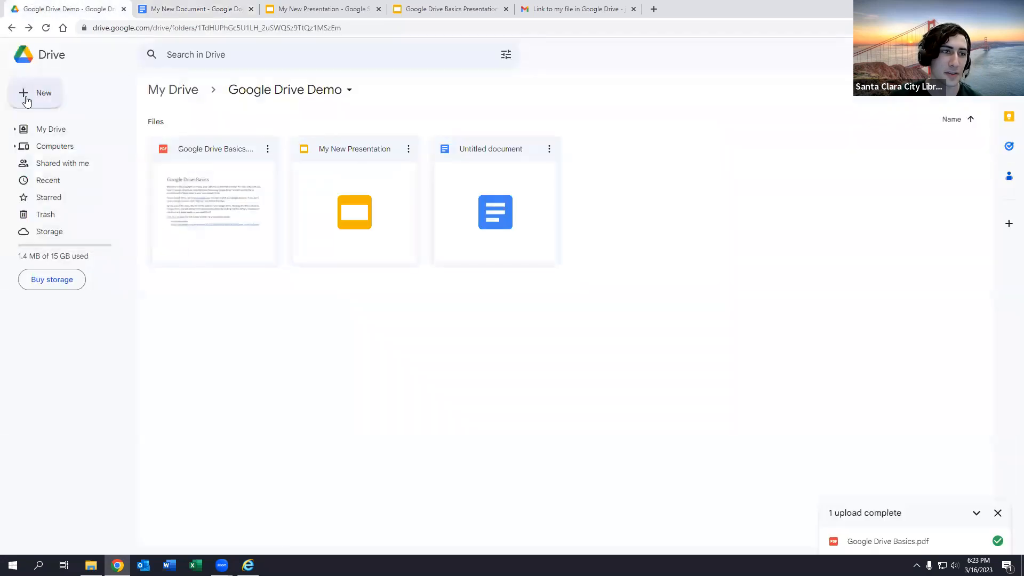
click(29, 97)
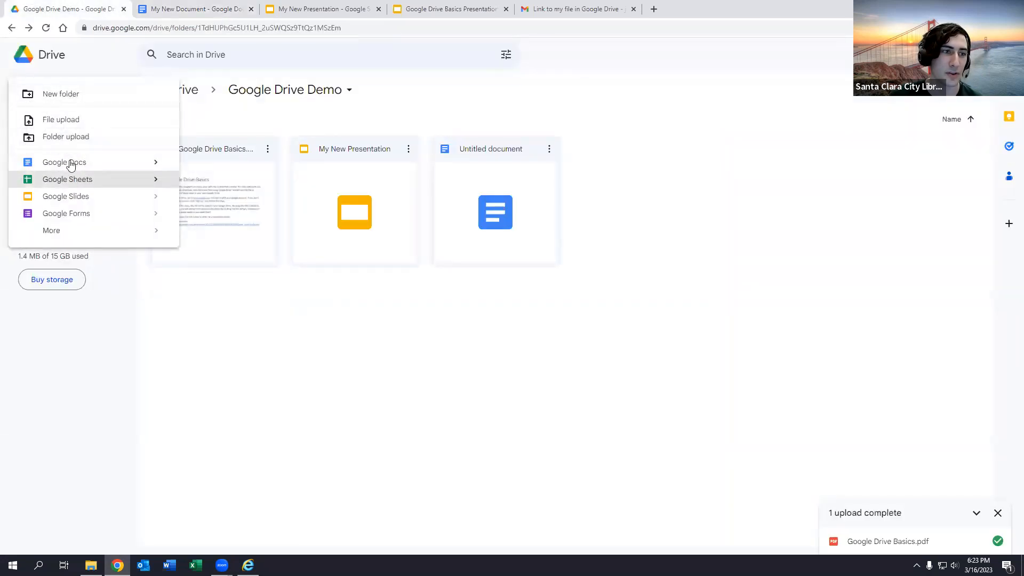
click(389, 357)
click(191, 8)
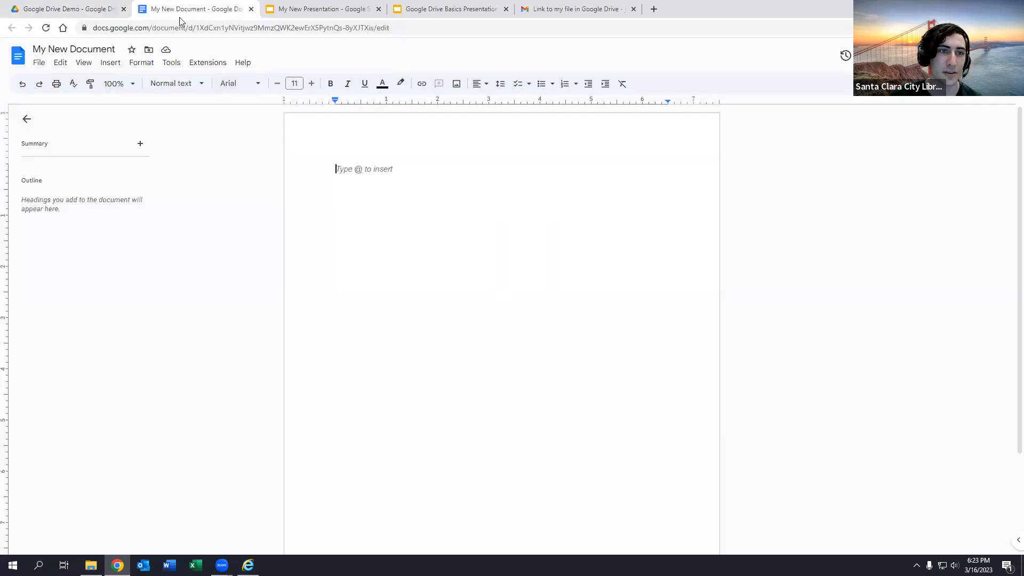
click(88, 8)
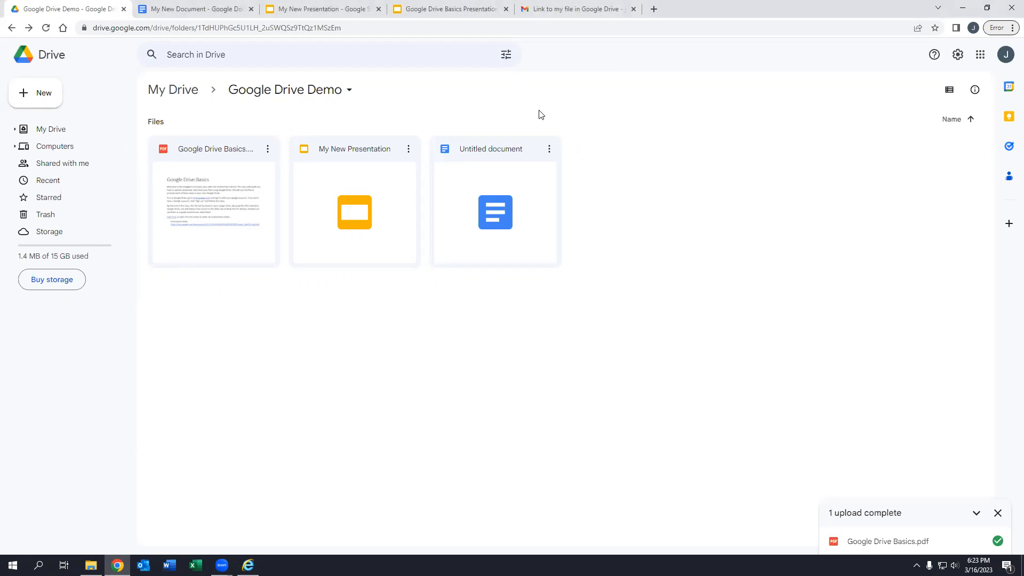
- Dismiss the PDF's menu and open the context menu for My New Presentation
right_click(208, 164)
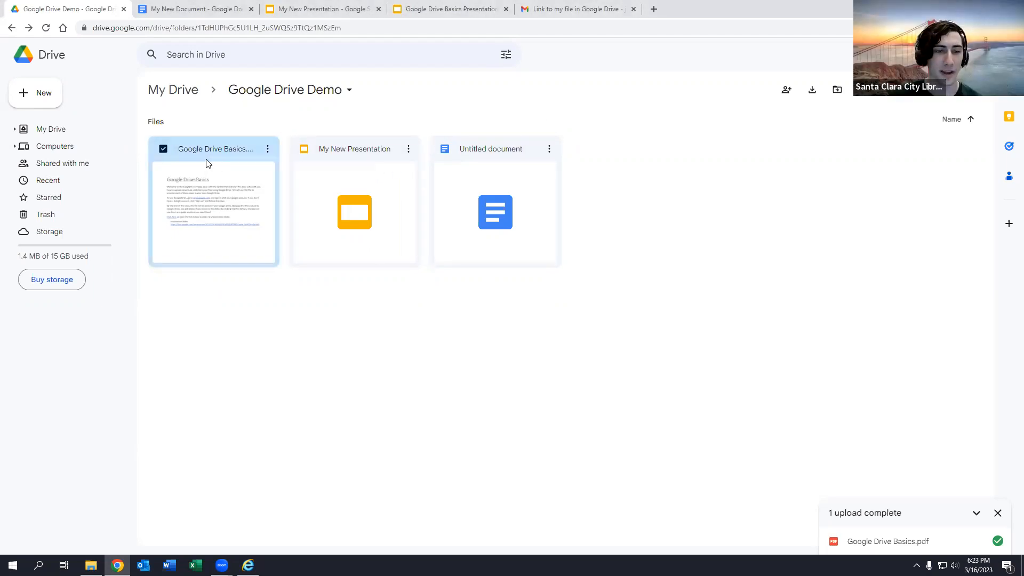
click(380, 131)
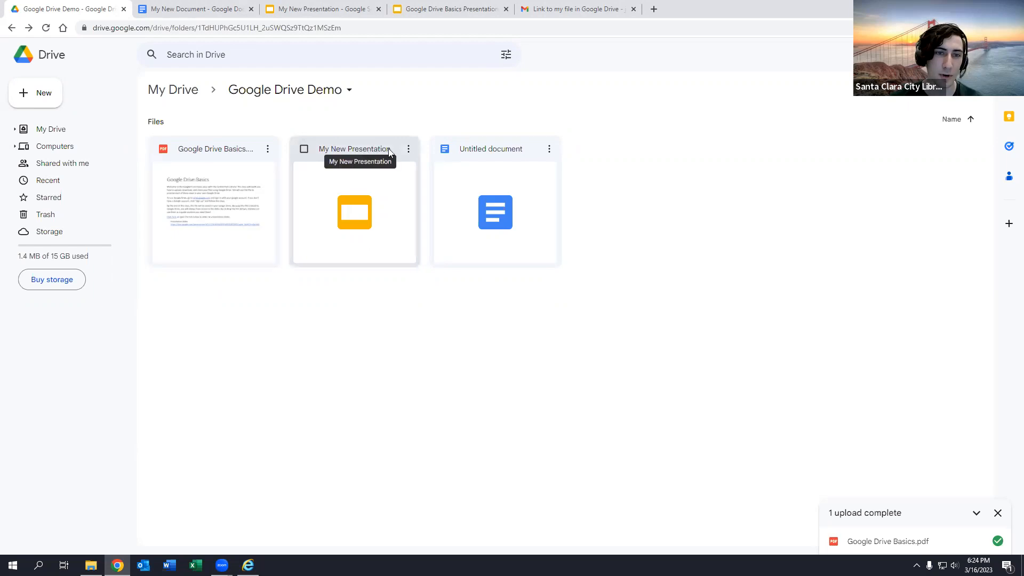
right_click(384, 185)
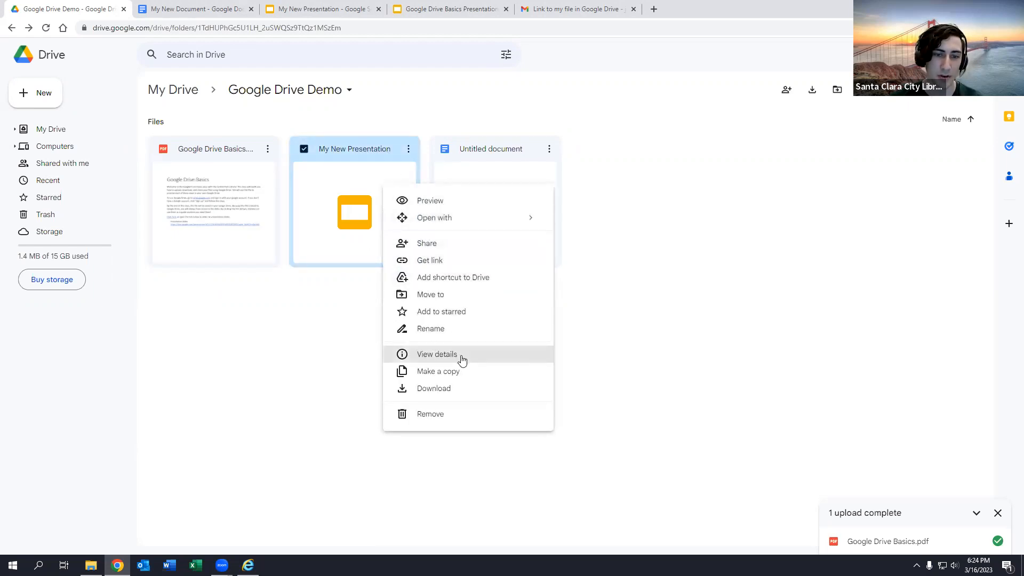
- Share My New Presentation, keeping general access Restricted, and enter the contact's e-mail address as recipient
click(469, 248)
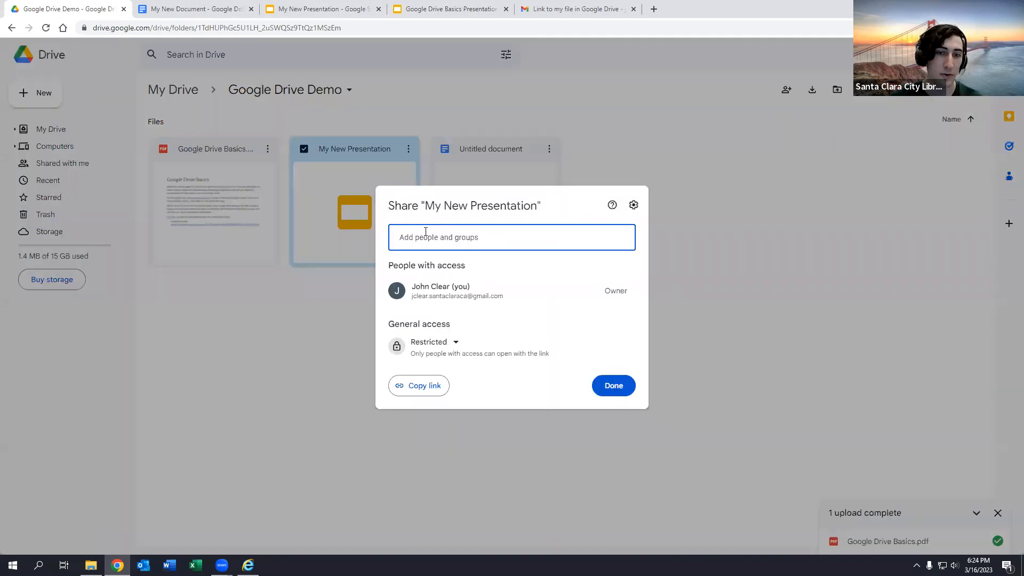
click(433, 344)
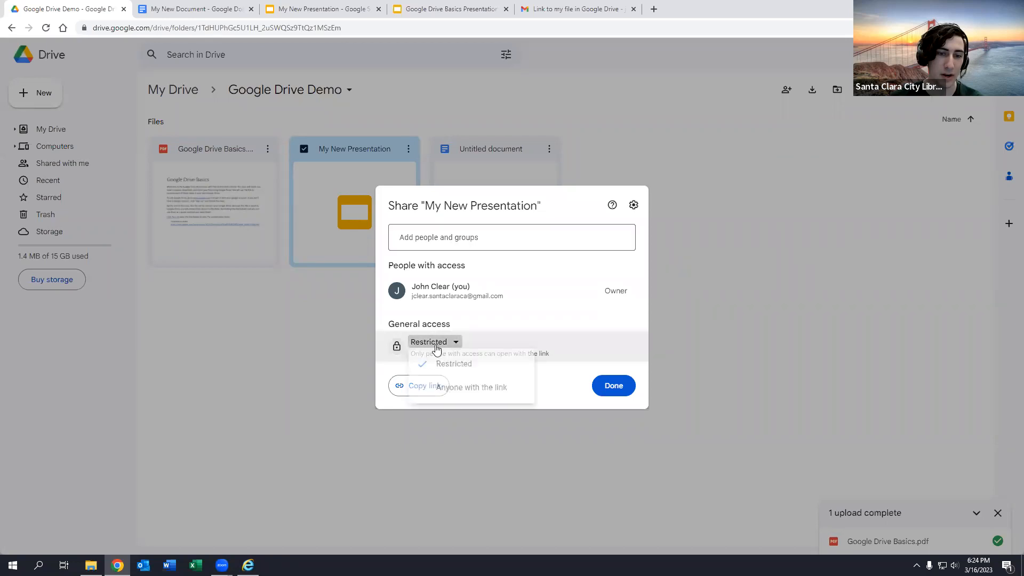
click(564, 386)
click(528, 238)
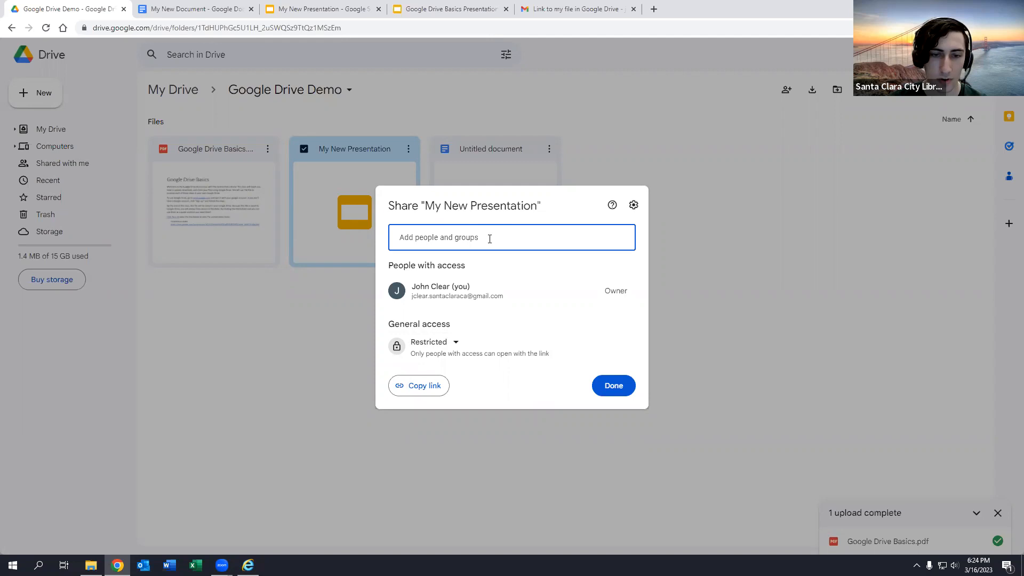
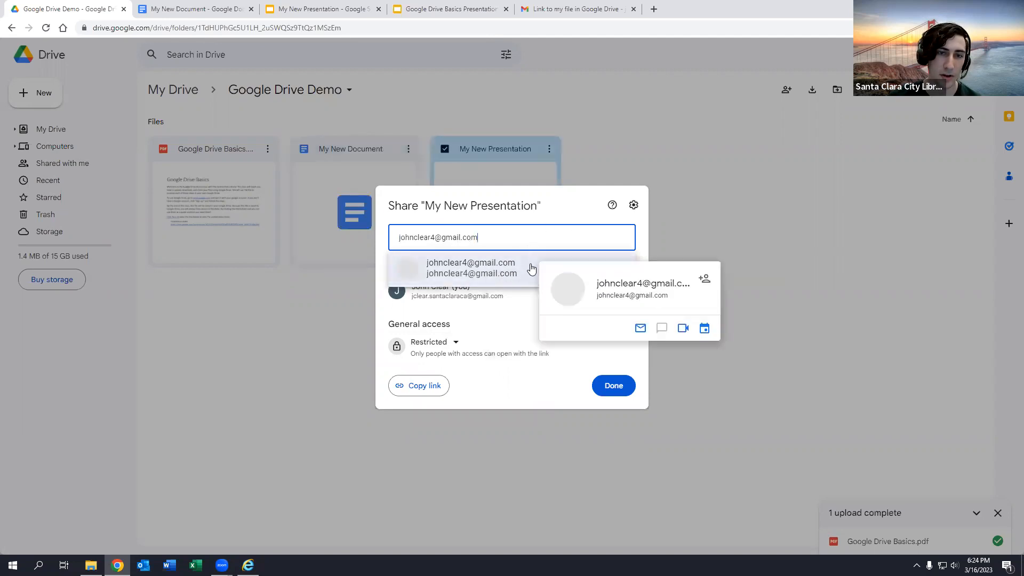
- Add the contact as Editor, keep Notify people on, and send the message 'I'm sharing a file with you'
click(530, 265)
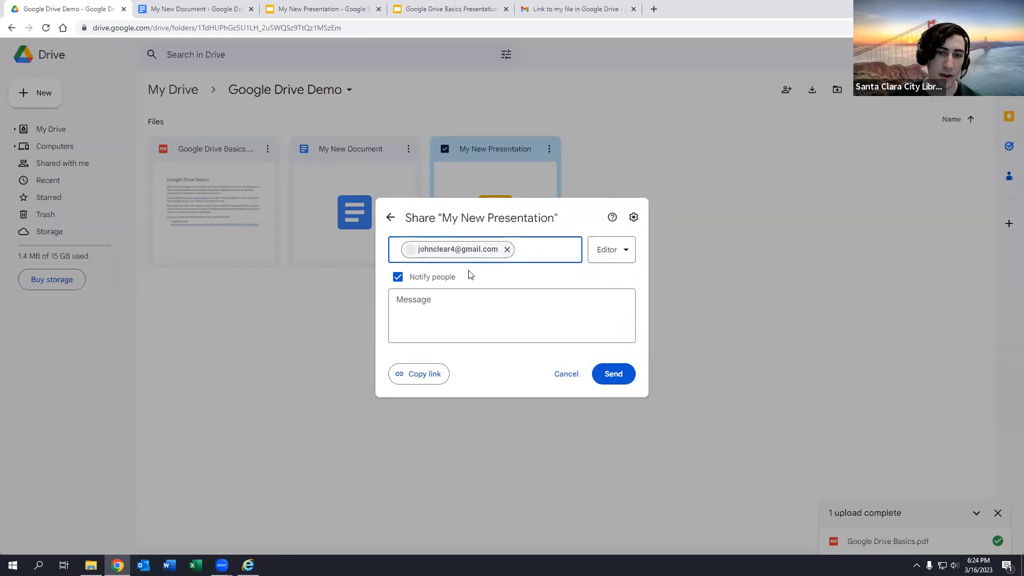
click(599, 257)
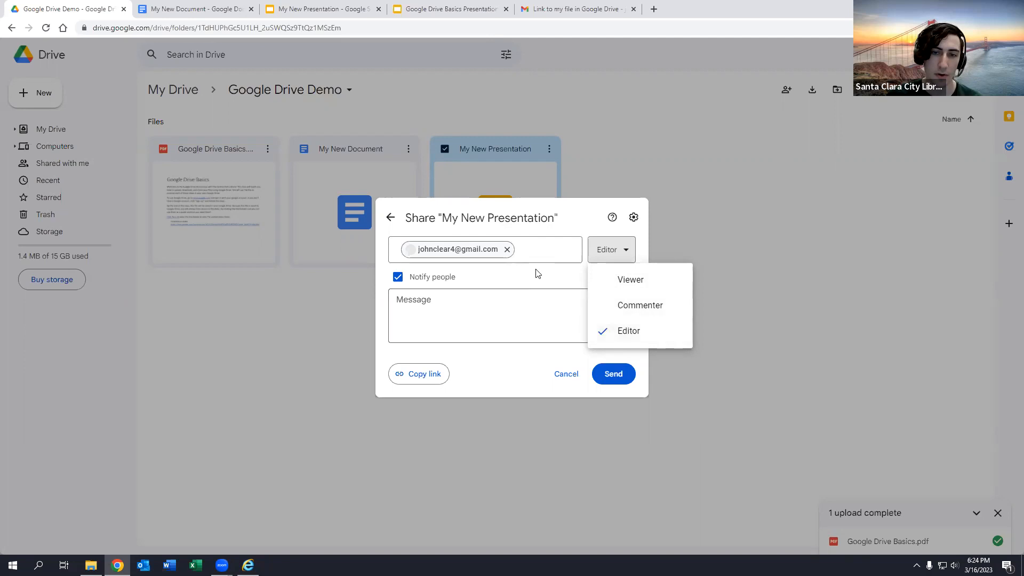
click(629, 337)
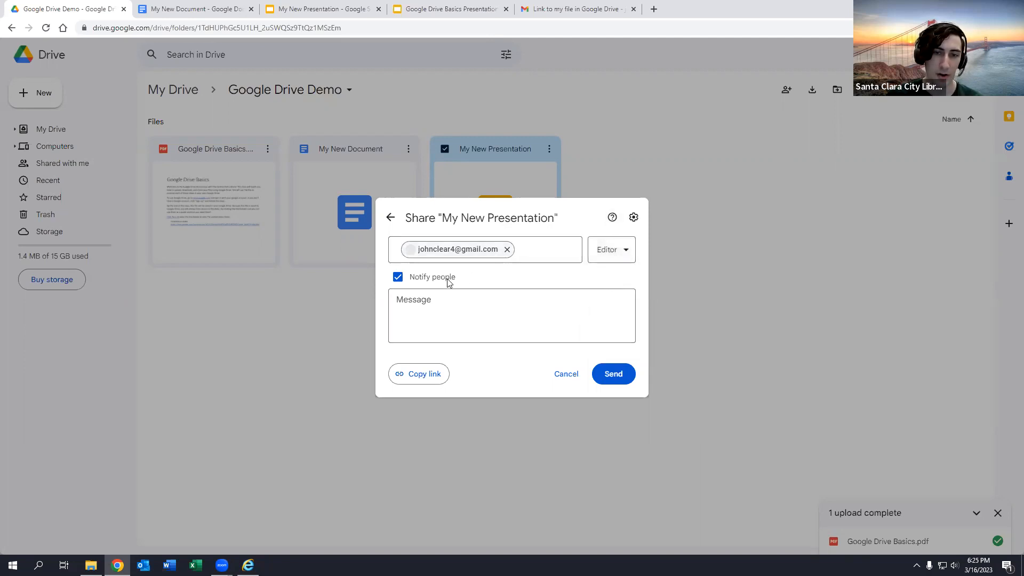
click(398, 278)
click(398, 304)
click(420, 299)
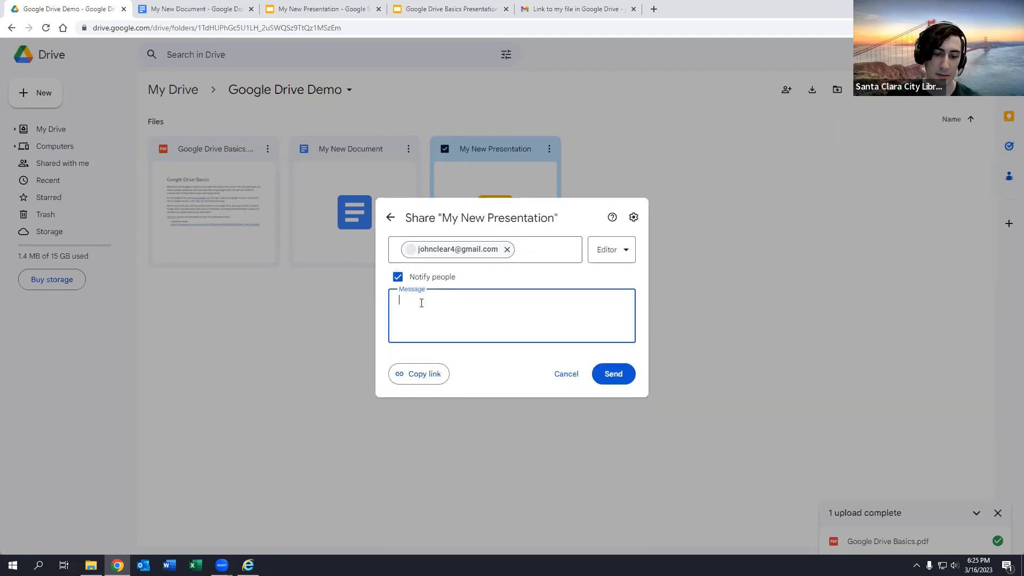
text(I)
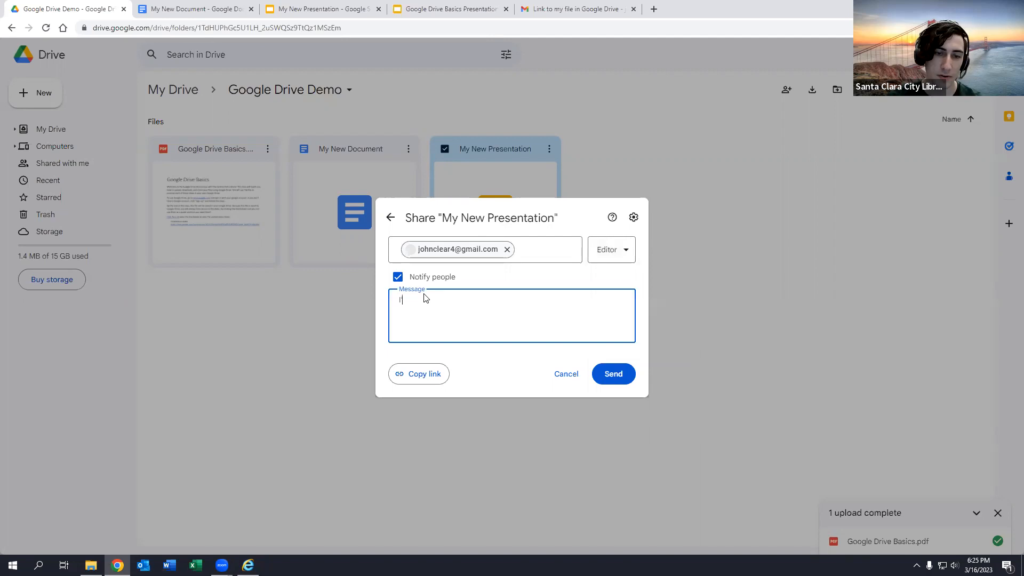
text('m sharing a file with you!)
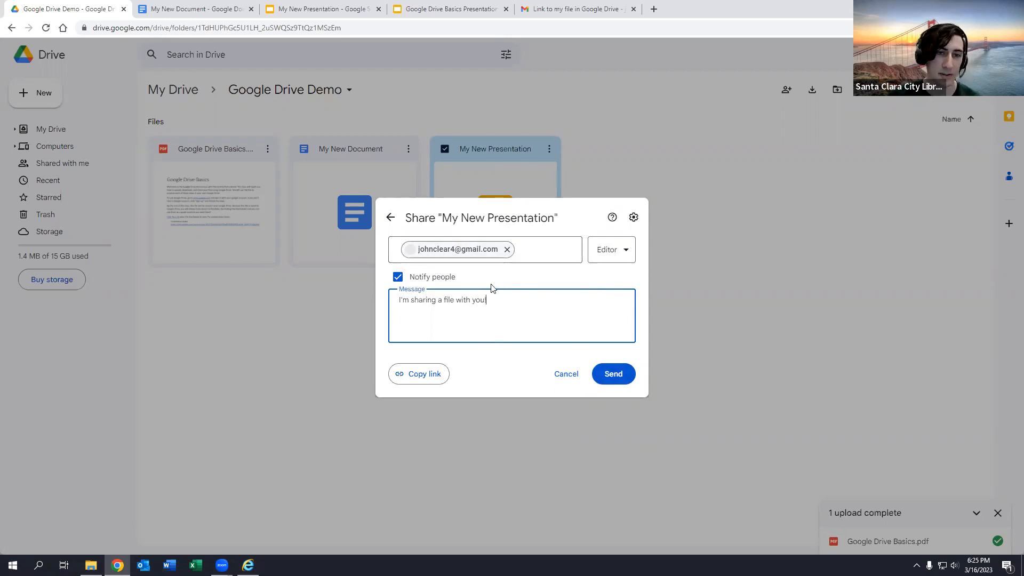
click(624, 376)
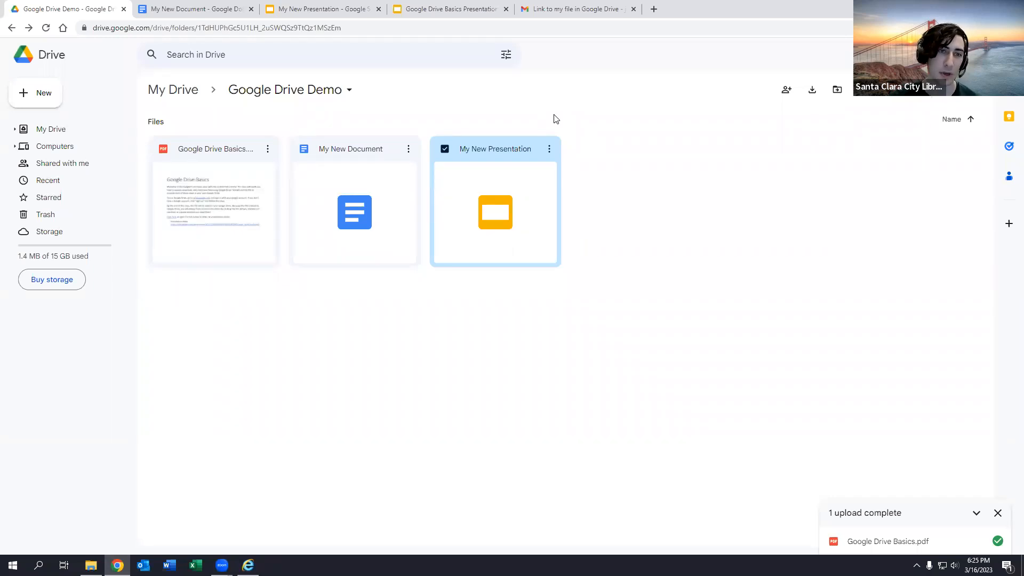
- Check Shared with me and My Drive, then reopen the Google Drive Demo folder
click(95, 163)
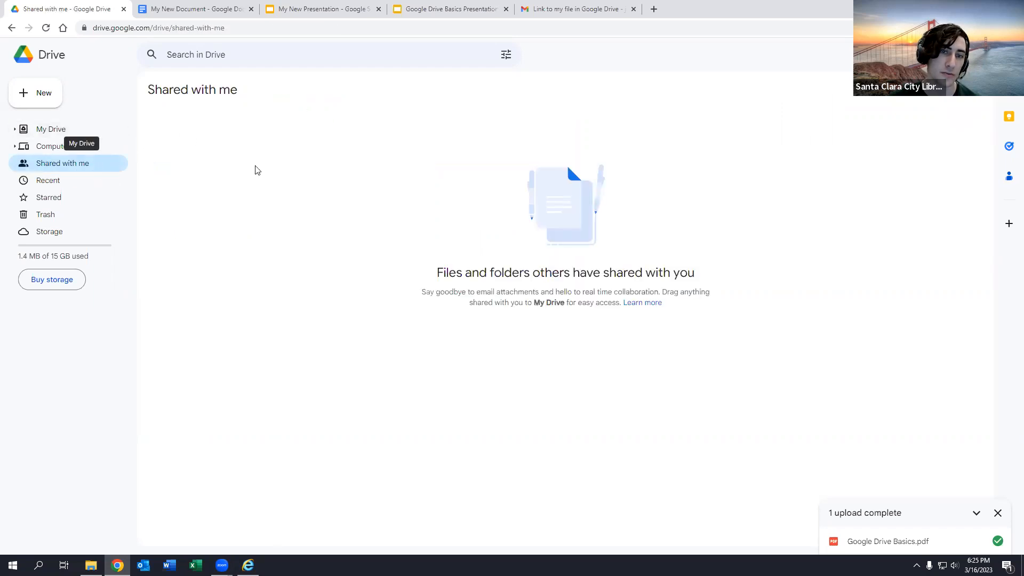
click(78, 127)
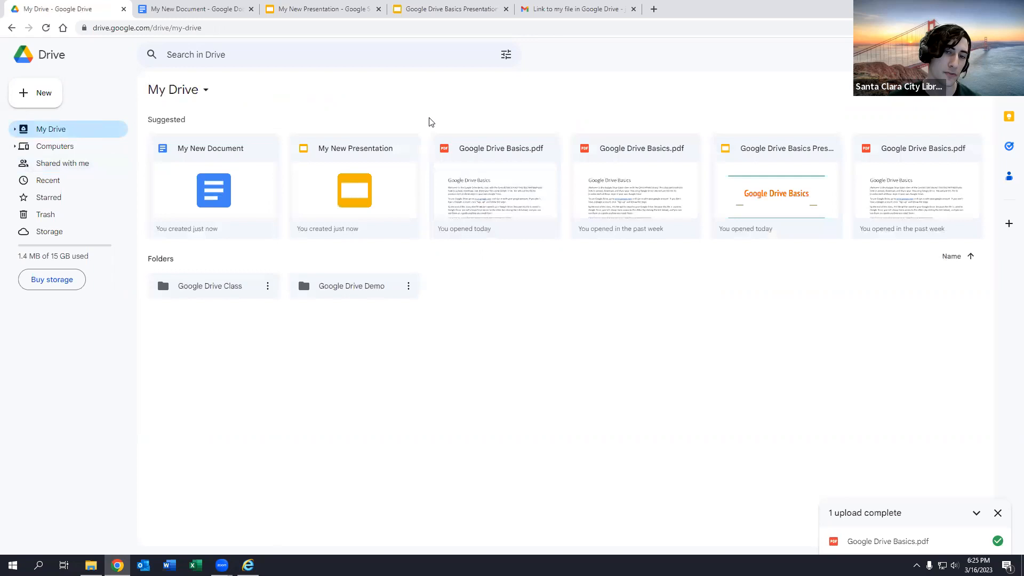
double_click(339, 287)
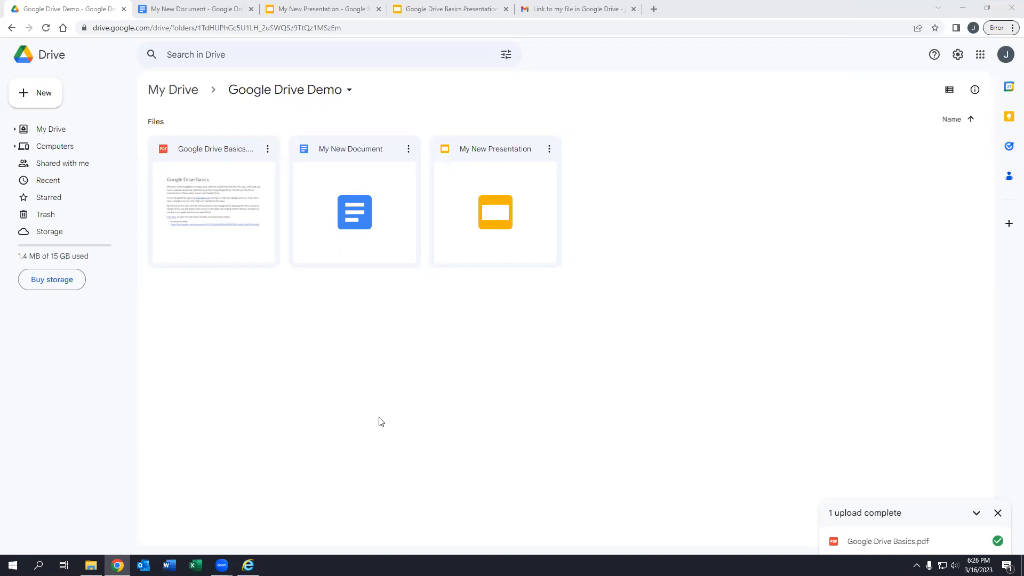
- Search Google for 'google drive for windows' in a new browser tab
click(654, 9)
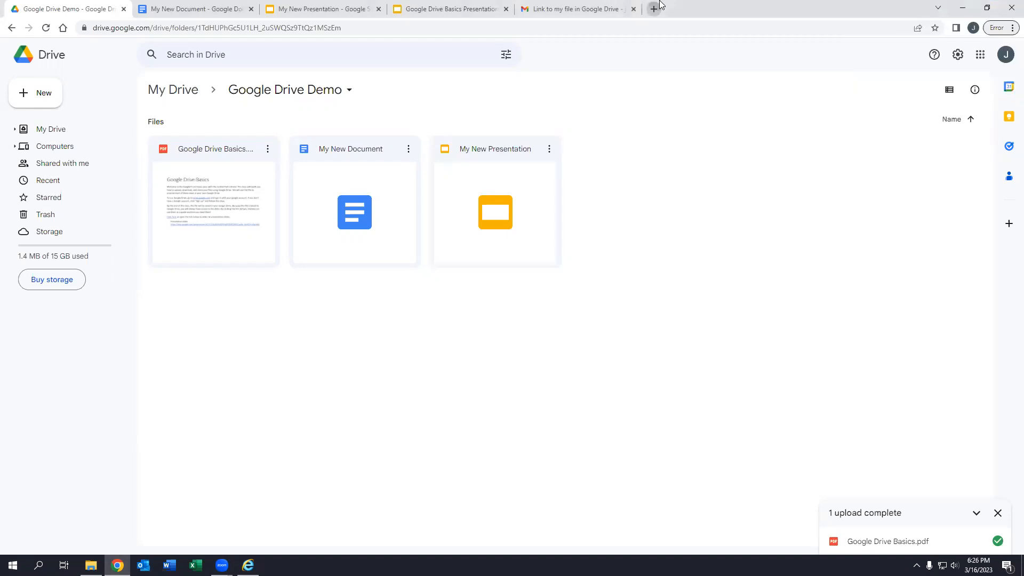
text(google drig)
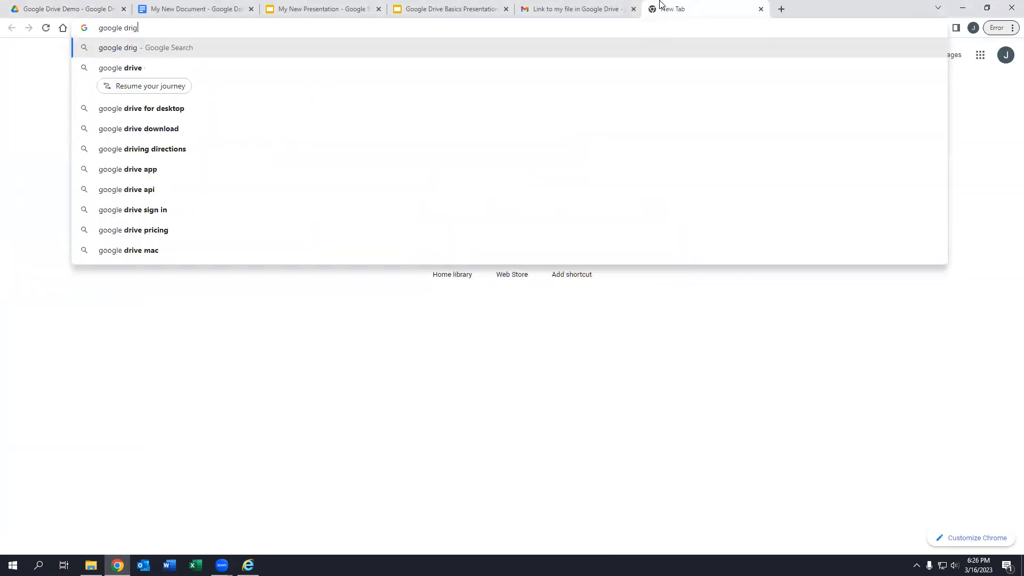
key(BackSpace)
text(ve fr)
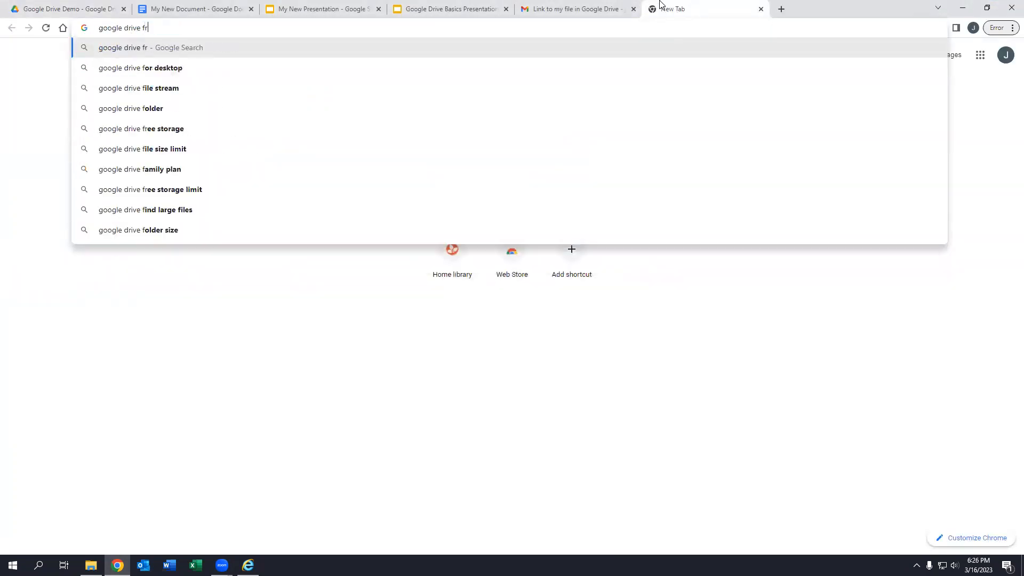
key(BackSpace)
text(or windows)
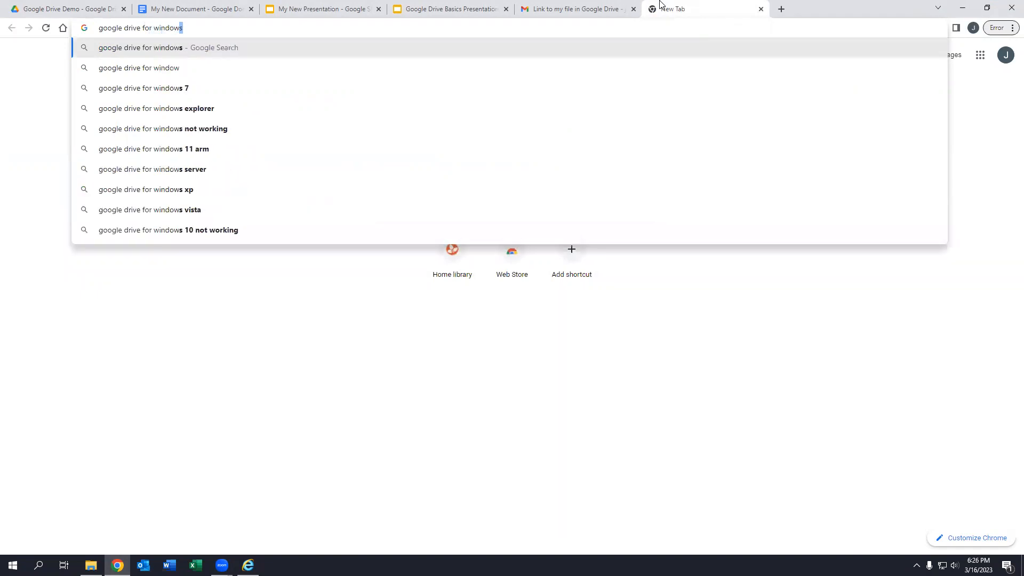
key(Return)
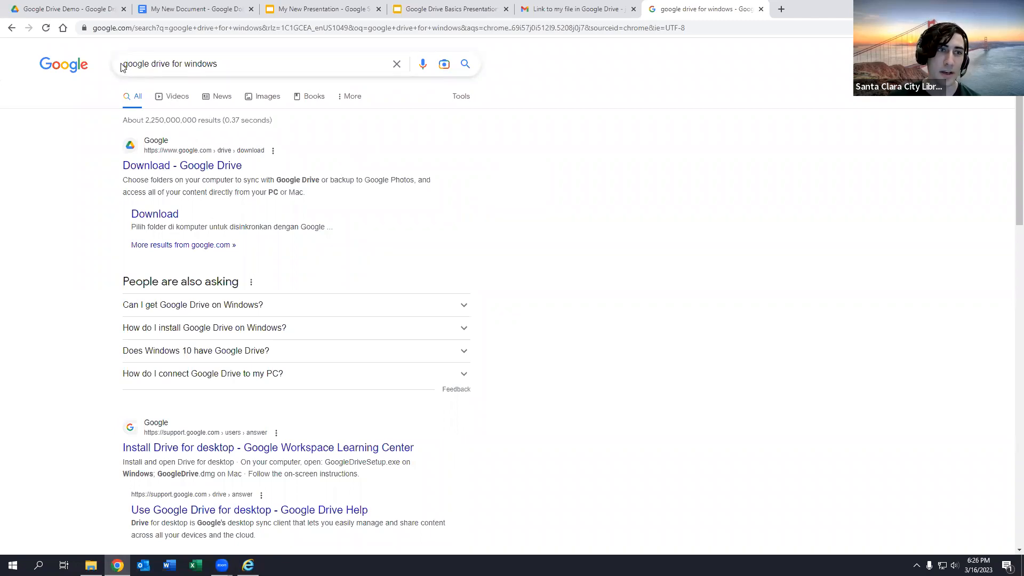
- Open the 'Download - Google Drive' search result
drag(125, 64, 256, 55)
click(258, 62)
click(693, 277)
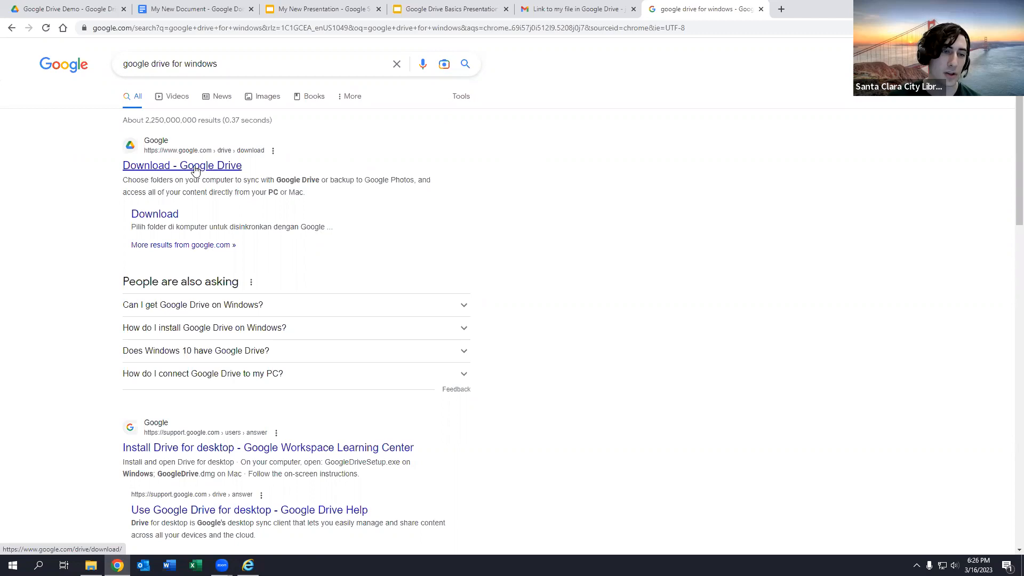
click(195, 168)
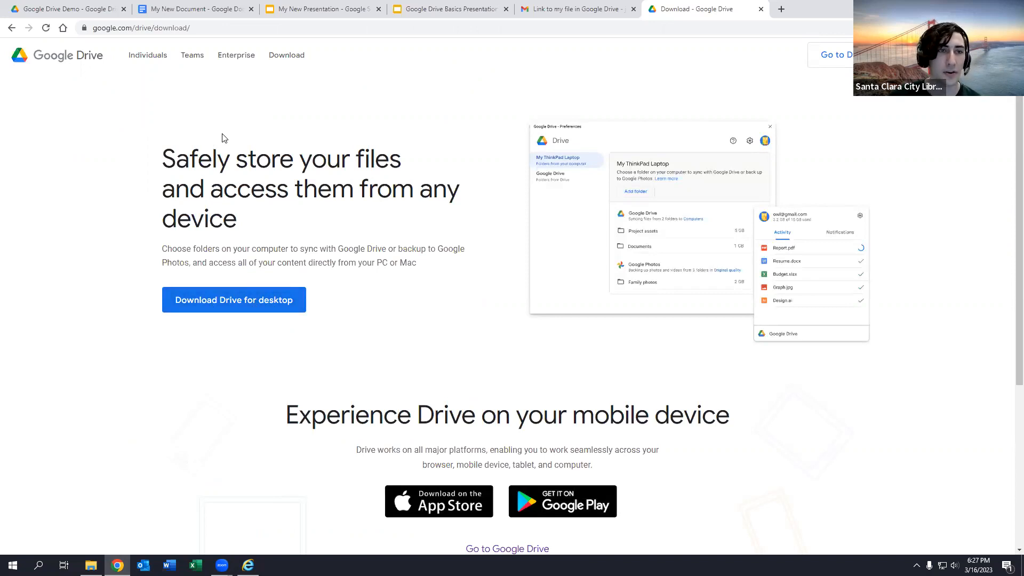
- Close the download tab and highlight drive.google in the Drive folder's web address
click(761, 9)
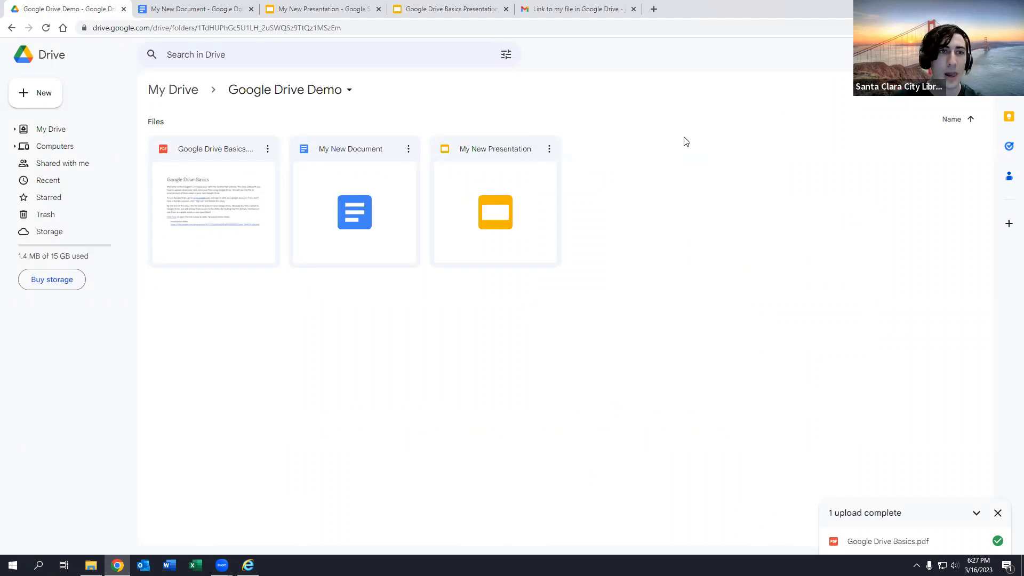
drag(94, 29, 135, 29)
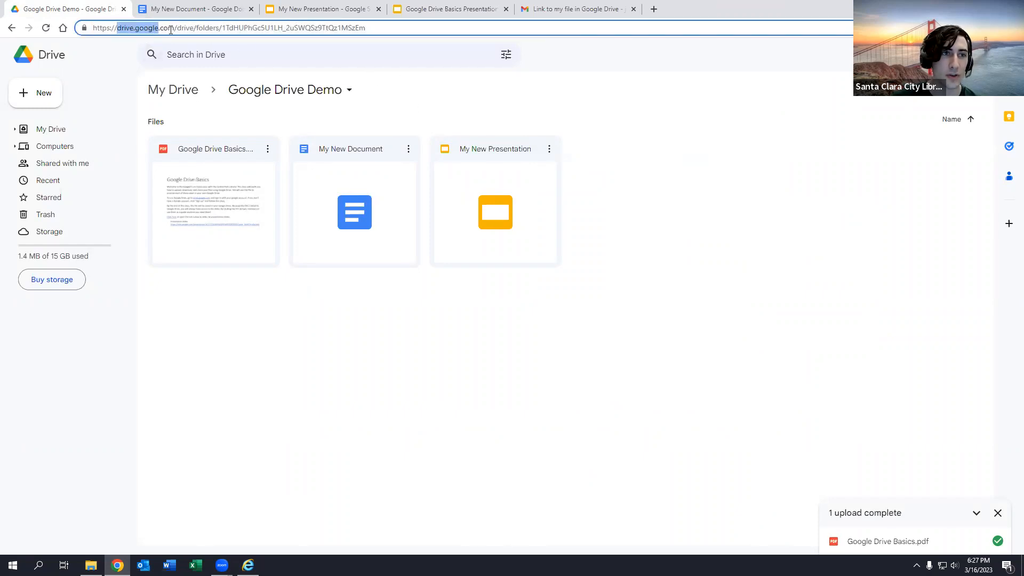
click(136, 28)
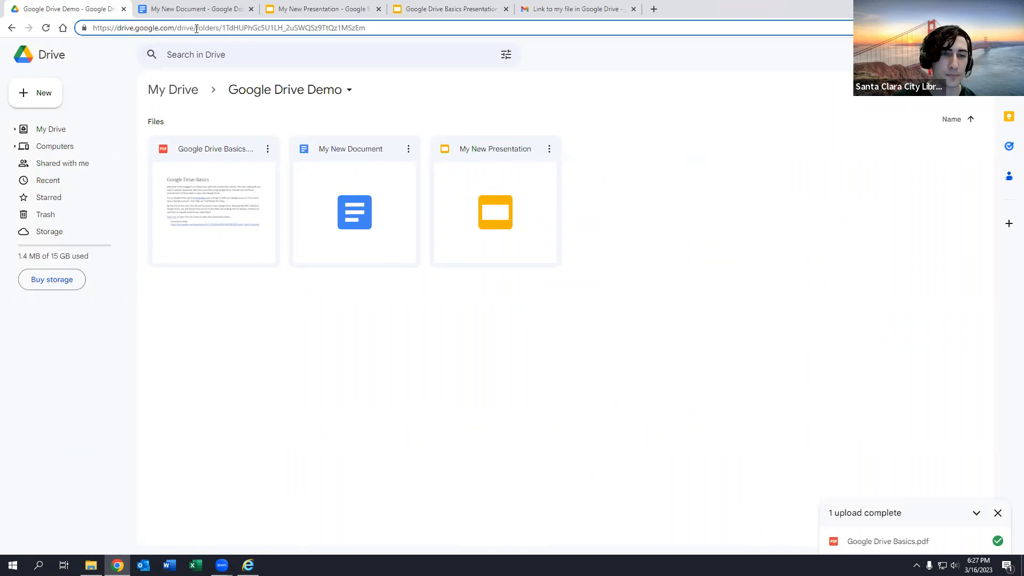
click(554, 87)
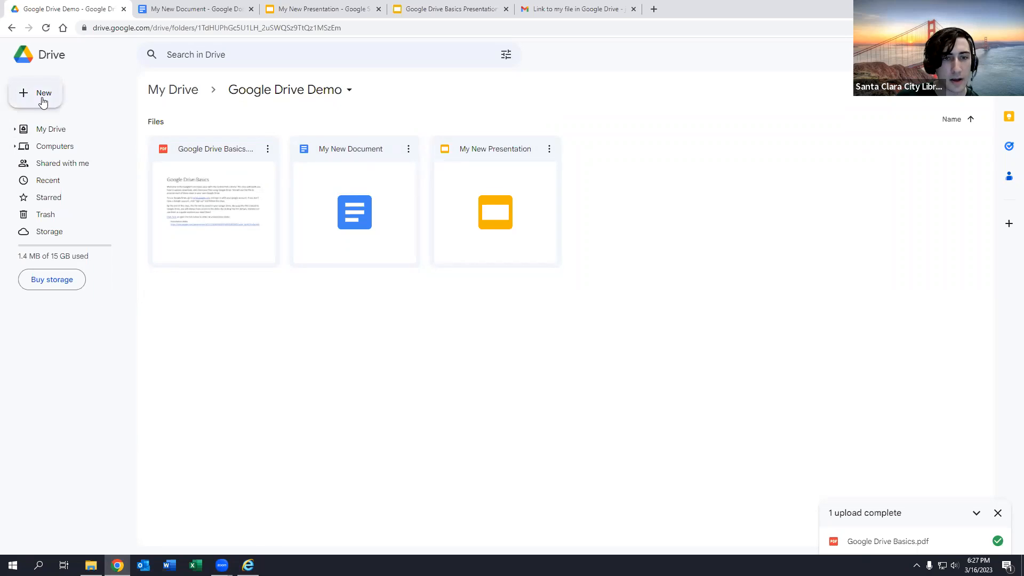
click(44, 102)
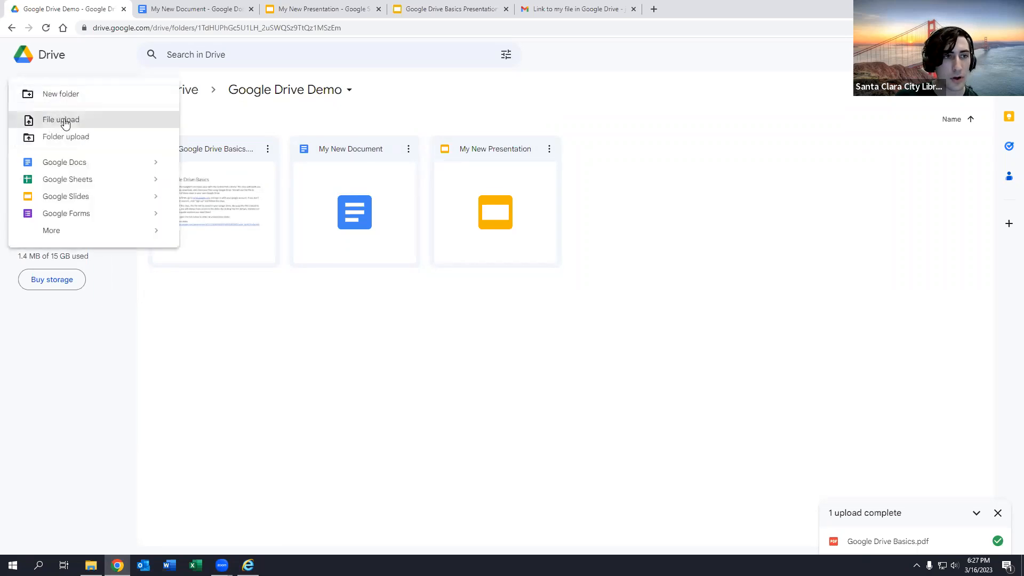
click(64, 120)
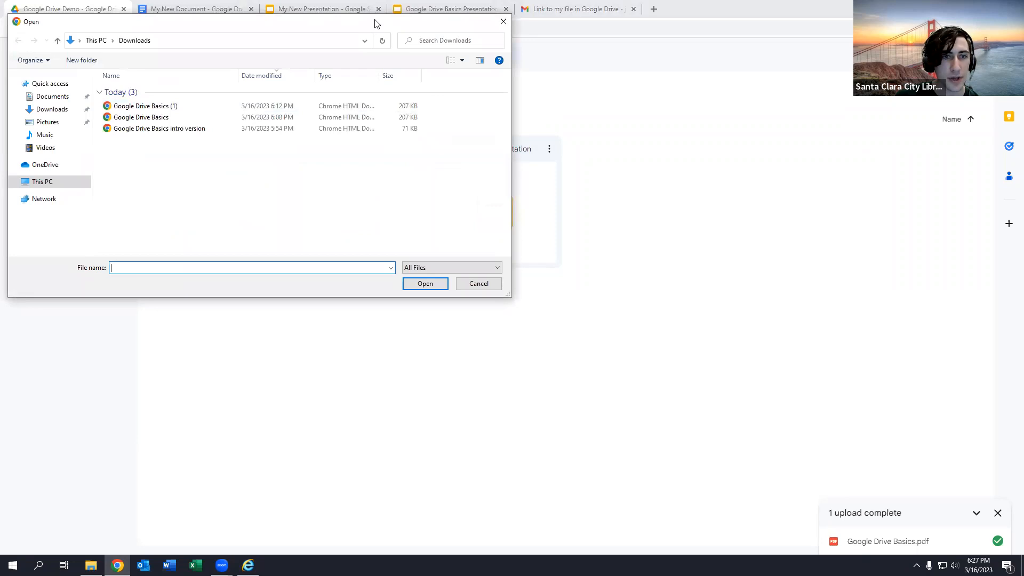
drag(375, 24, 572, 74)
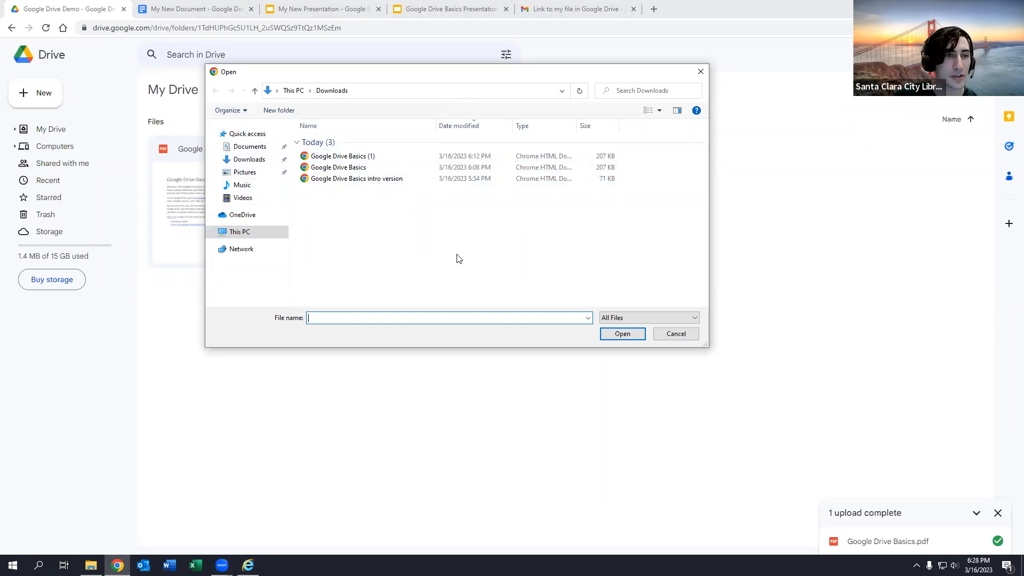
click(674, 336)
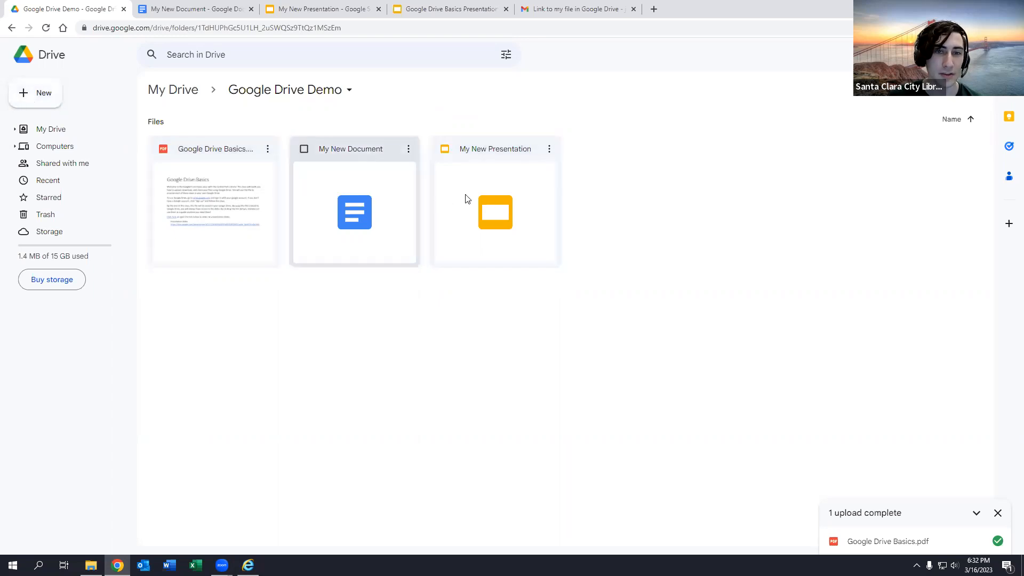
- Create a new folder named 'My new folder' in Google Drive Demo
click(33, 96)
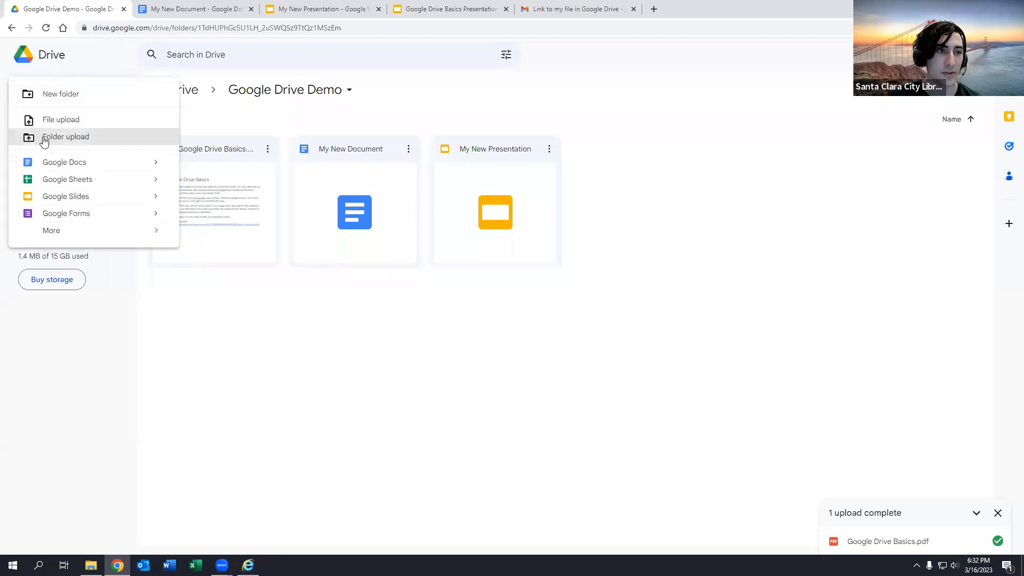
click(91, 97)
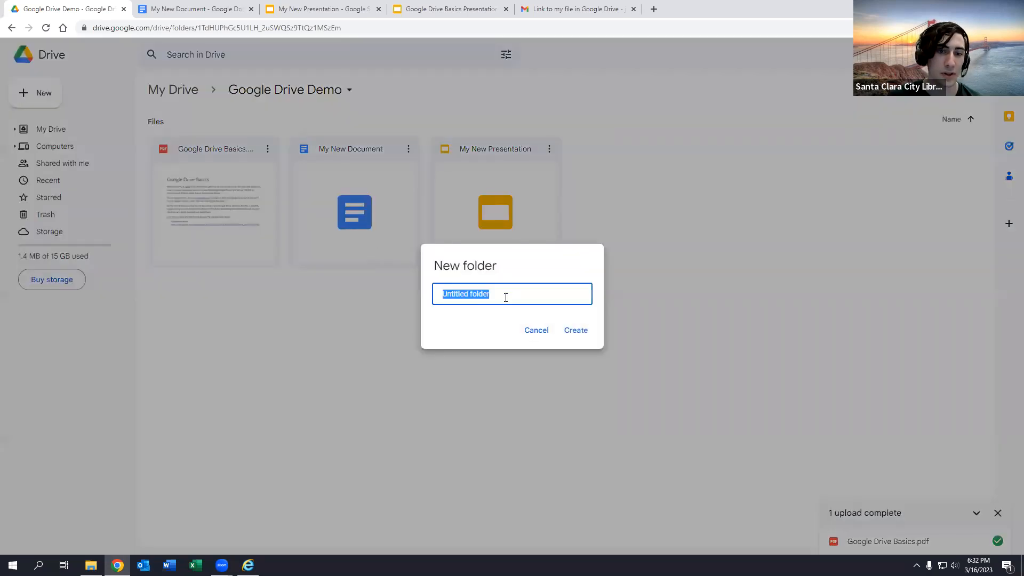
text(My new folder)
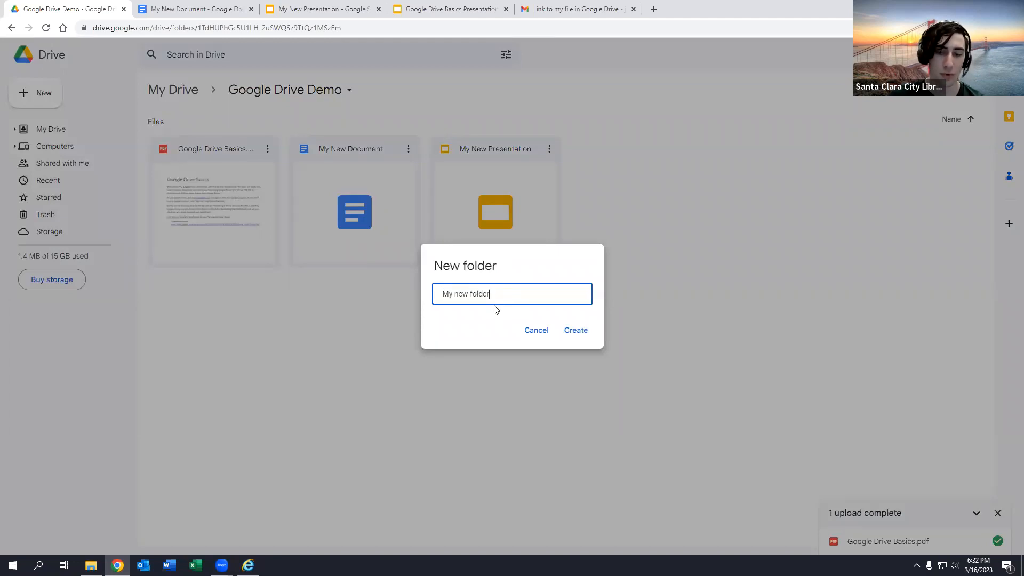
click(576, 330)
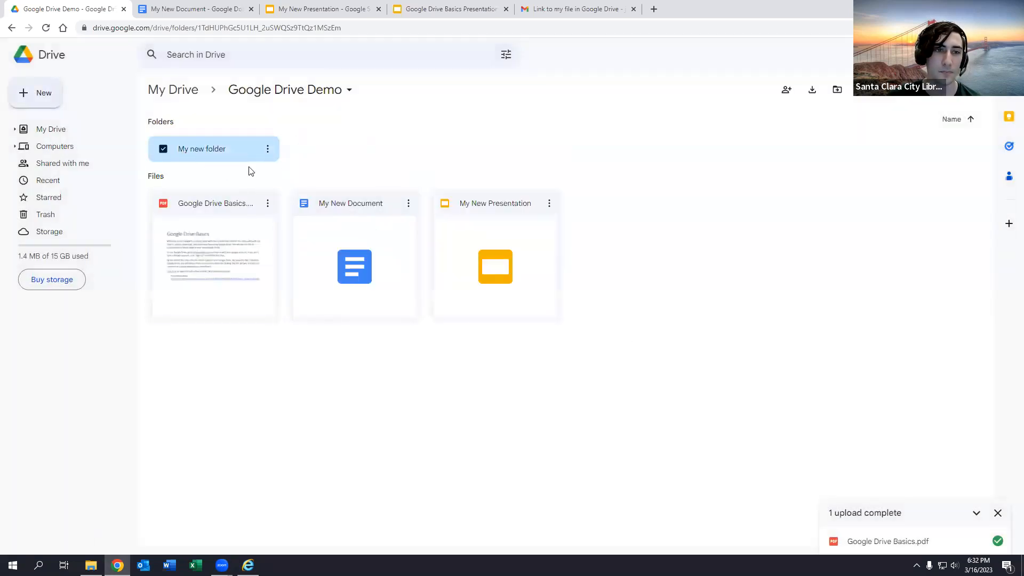
click(250, 169)
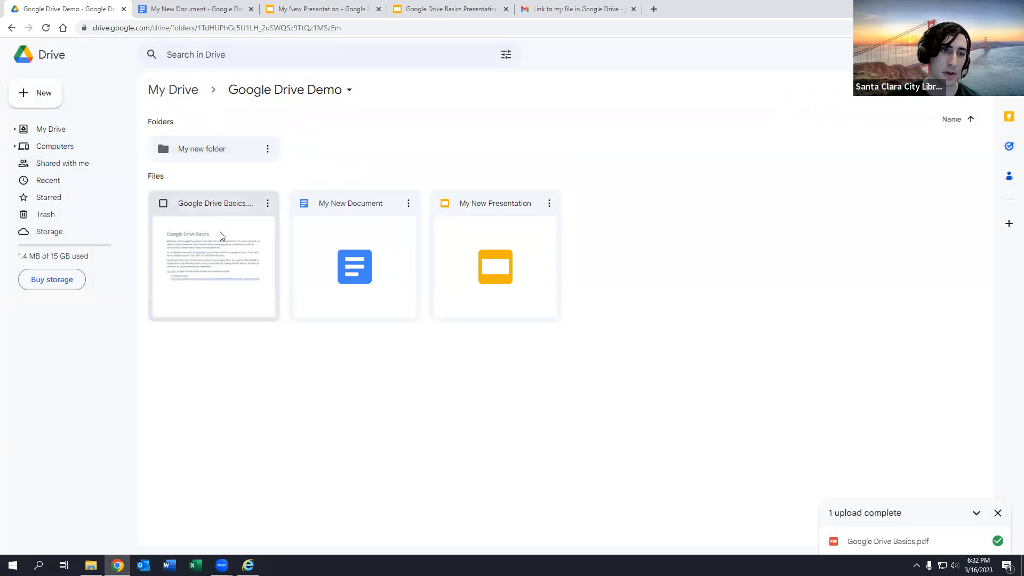
click(208, 152)
double_click(207, 150)
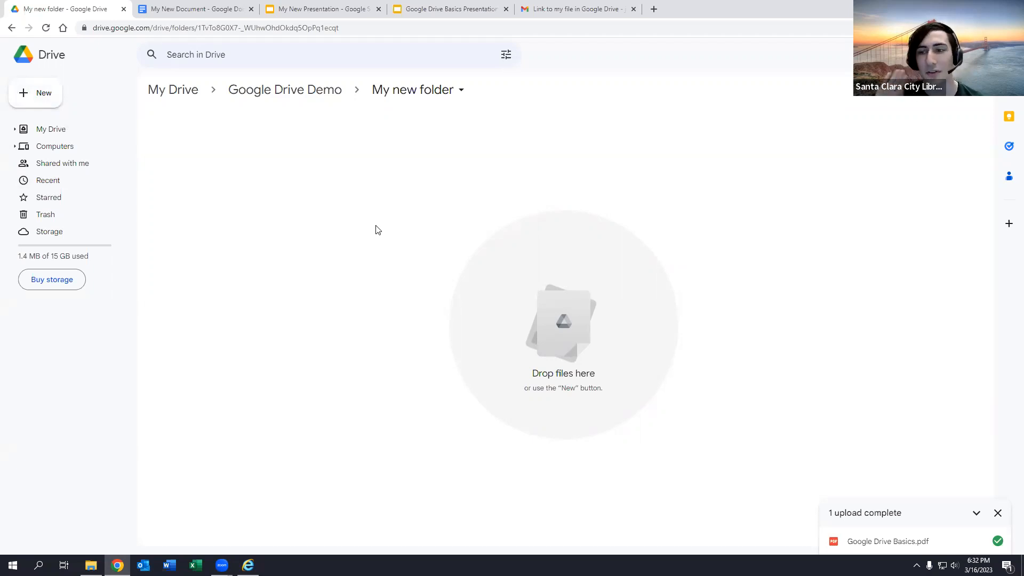
click(307, 92)
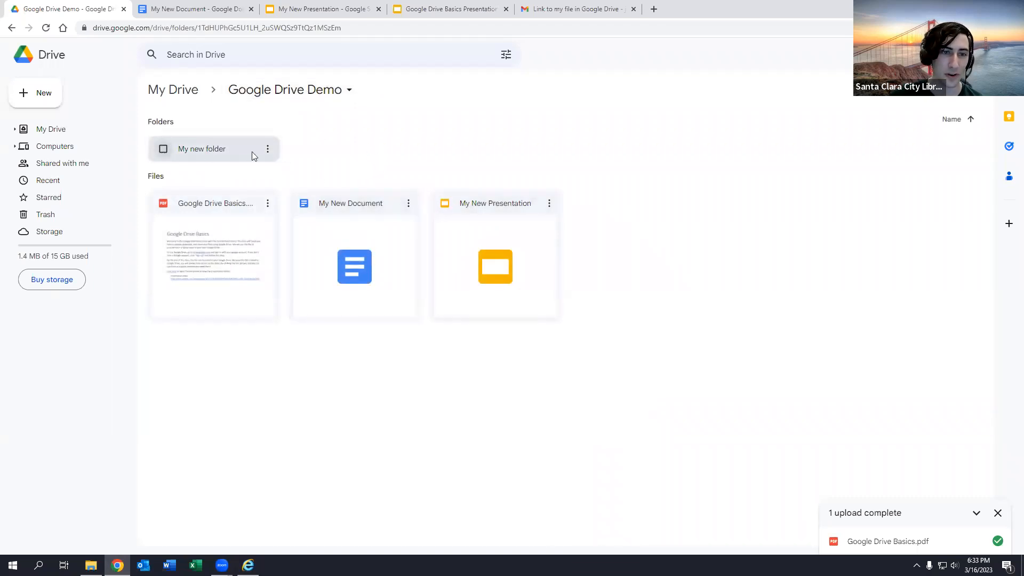
click(346, 204)
- Select My New Document and My New Presentation, drag them into My new folder, and open it
click(444, 203)
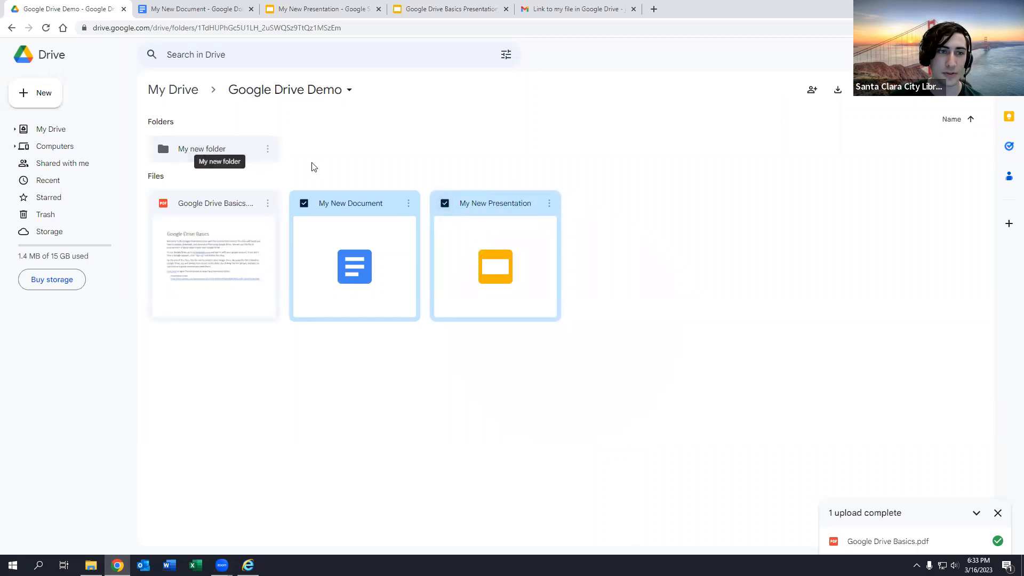
click(219, 206)
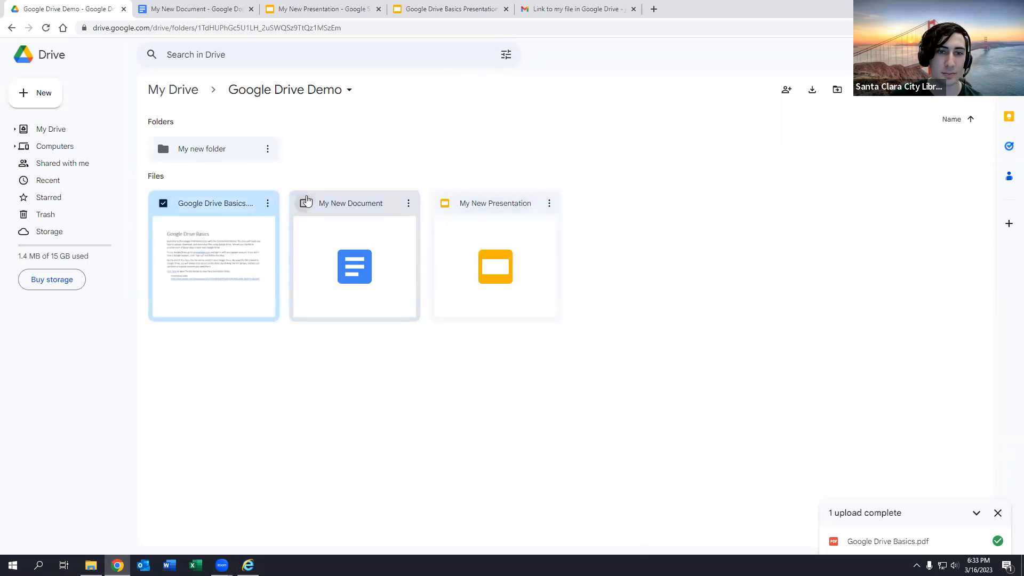
click(304, 205)
click(163, 203)
click(444, 203)
drag(350, 195, 220, 153)
click(328, 209)
click(444, 203)
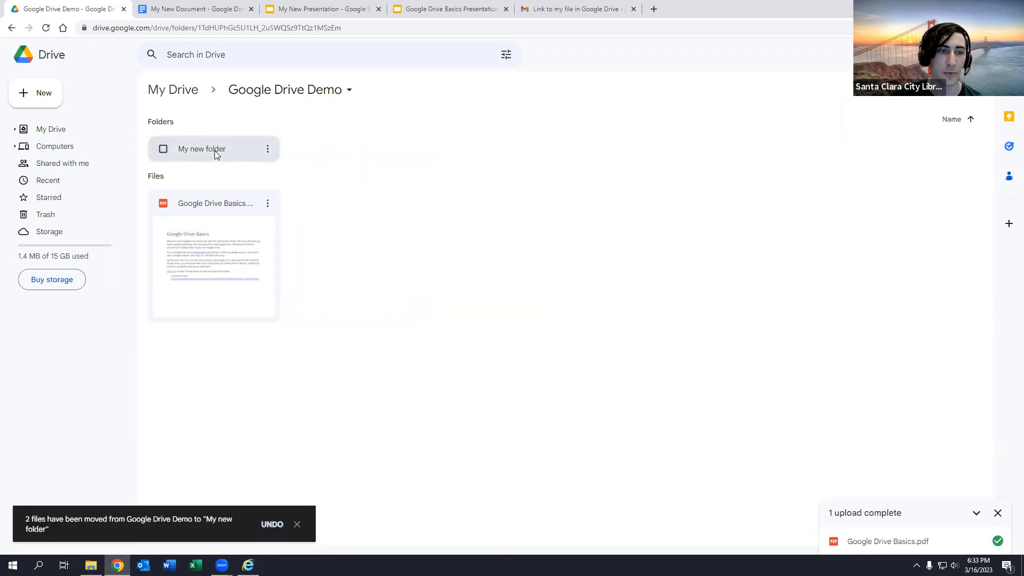
double_click(235, 148)
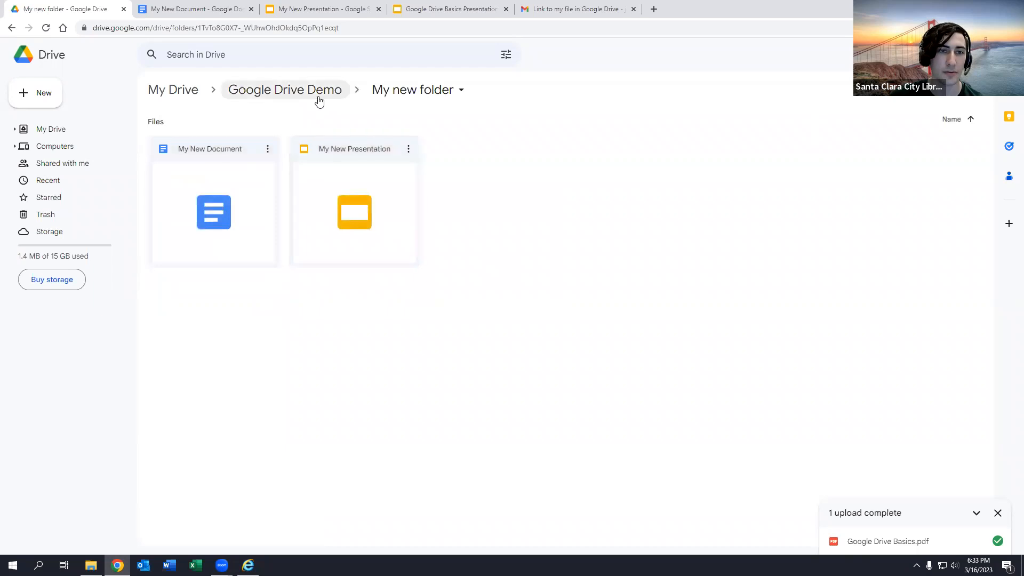